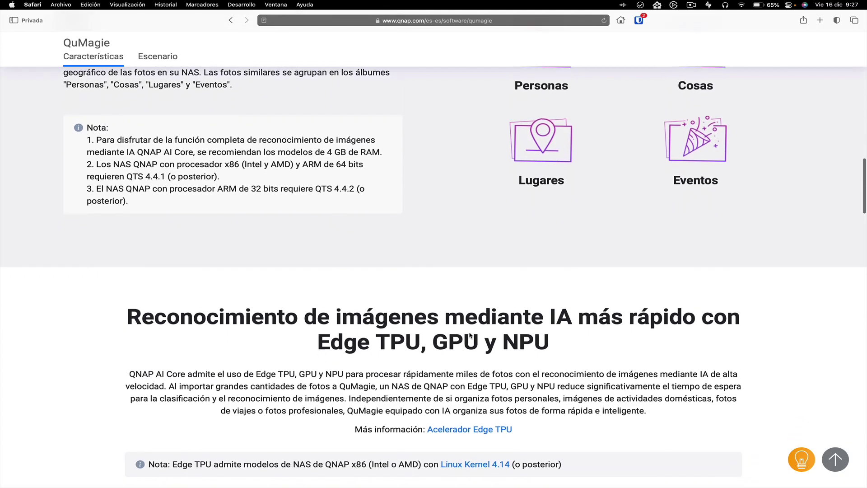
scroll(469, 335, "down", 2)
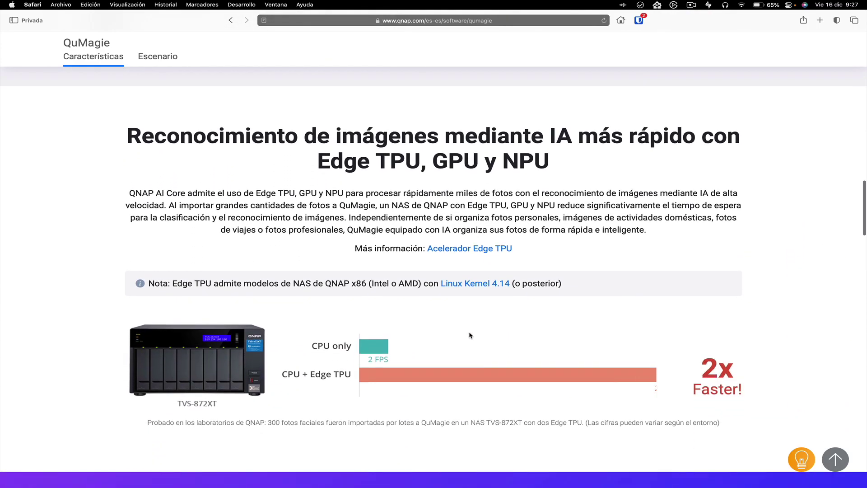
scroll(470, 335, "down", 1)
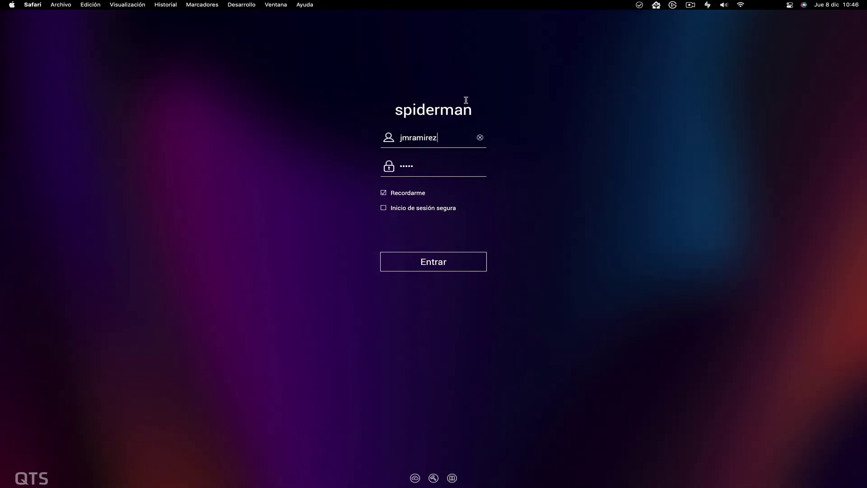
Step: Sign in to the QNAP NAS with the remembered account and start creating a new shared folder
left_click(432, 262)
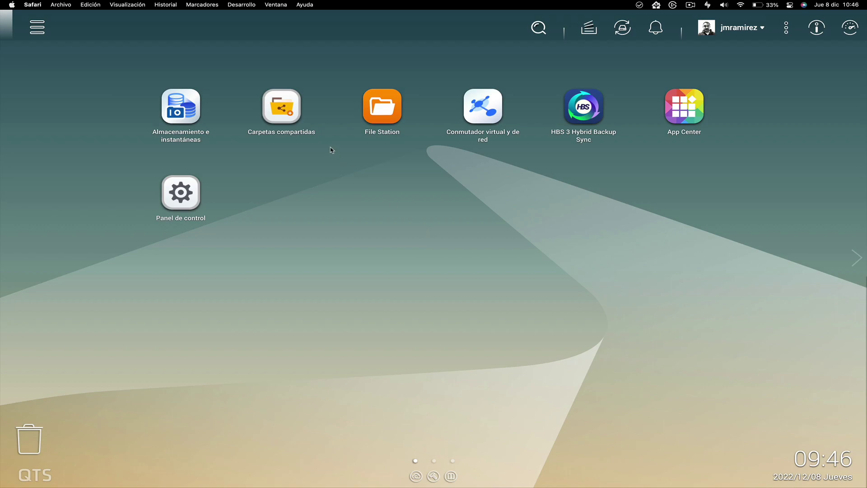
left_click(283, 110)
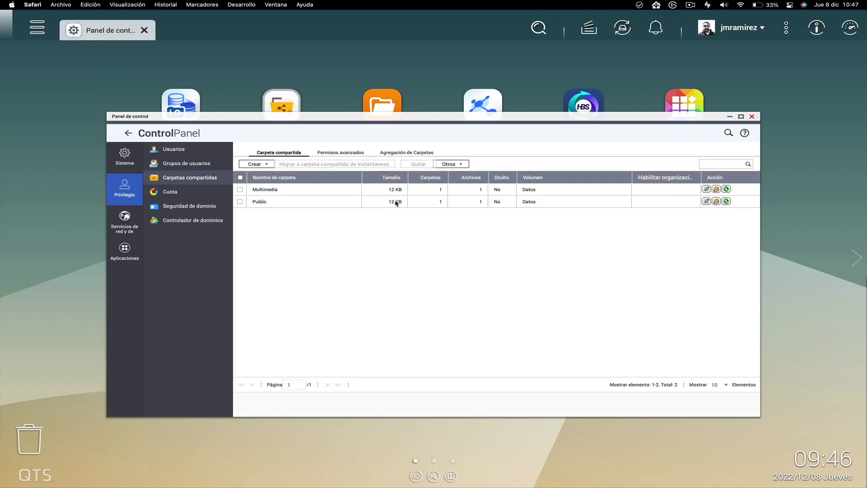
left_click(266, 165)
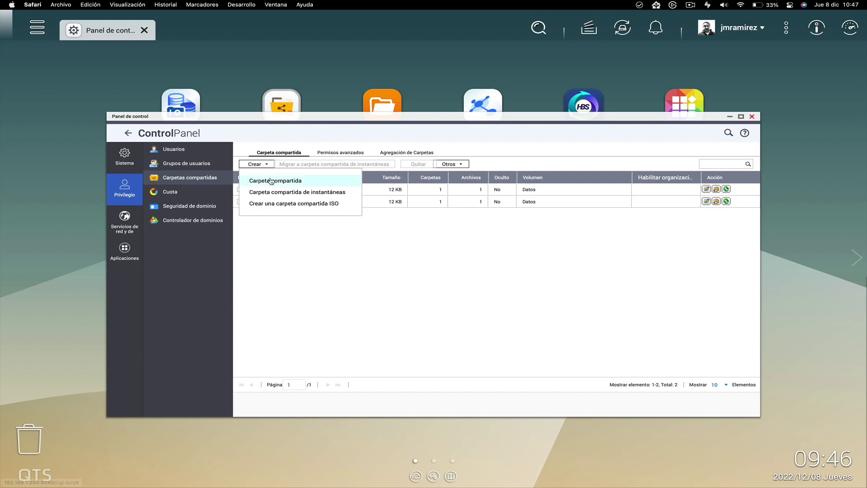
left_click(271, 181)
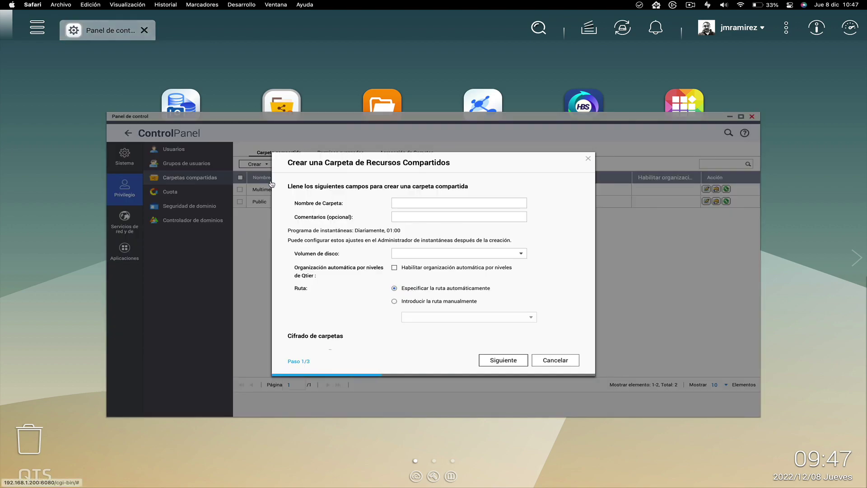
Step: Name the shared folder Fotos, add the comment "COntiene las fotos de Google Fotos" and continue to the user privileges
left_click(409, 200)
type("F")
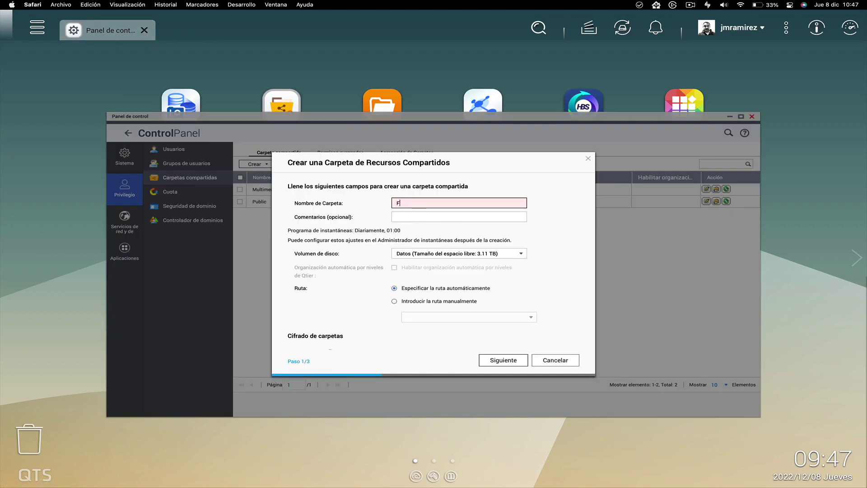
type("otos")
left_click(410, 217)
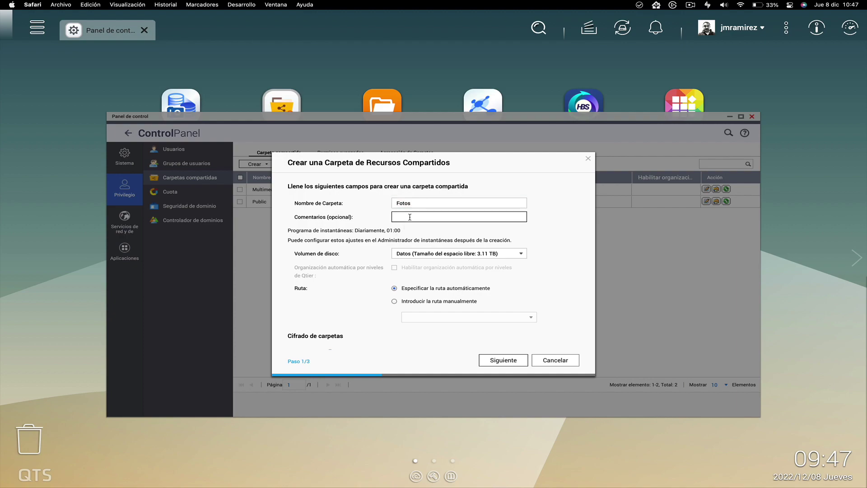
type("COntiene las fotos de Google Fotos")
left_click(497, 361)
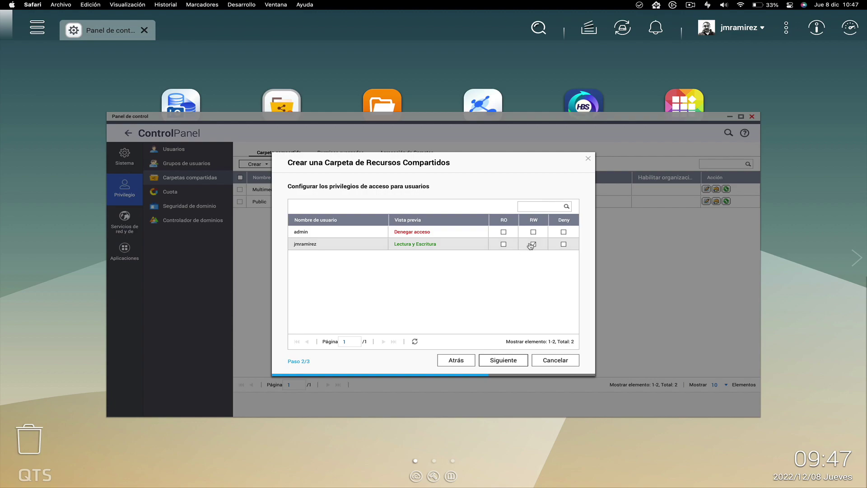
Step: Accept the user privileges, disable the network recycle bin for the Fotos share and finish creating it
left_click(503, 360)
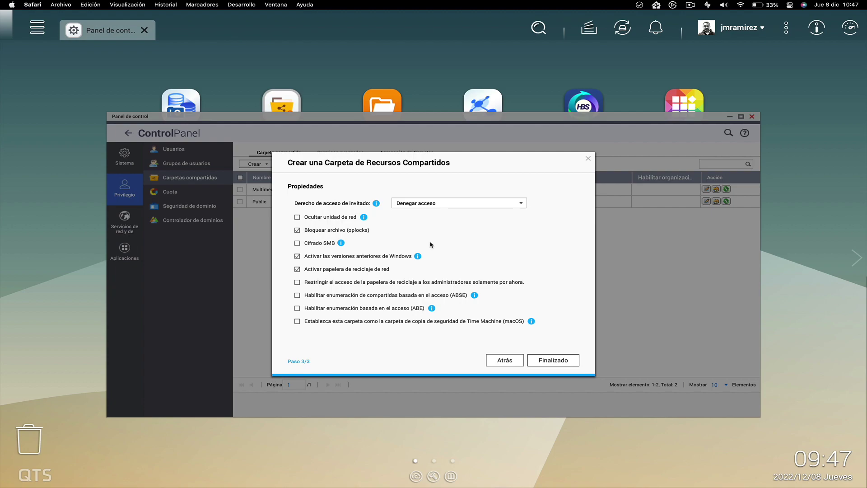
left_click(297, 269)
left_click(551, 361)
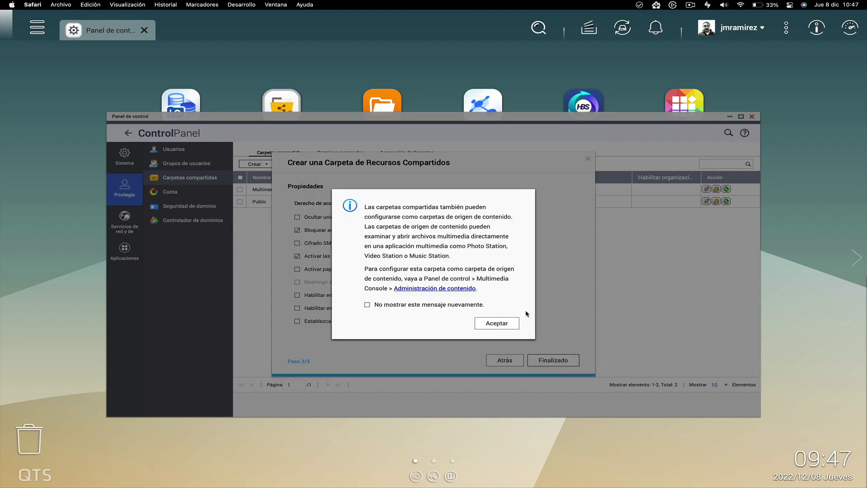
left_click(496, 323)
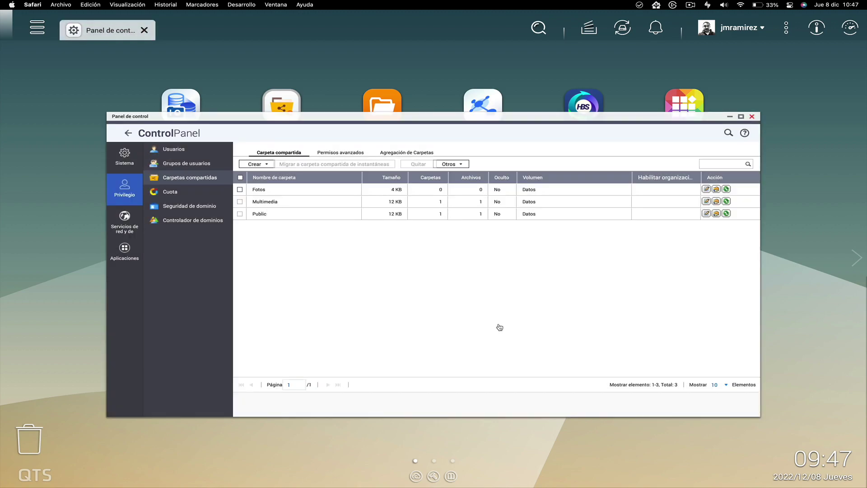
Step: Check the contents of the new Fotos shared folder in File Station, then close File Station
left_click(260, 190)
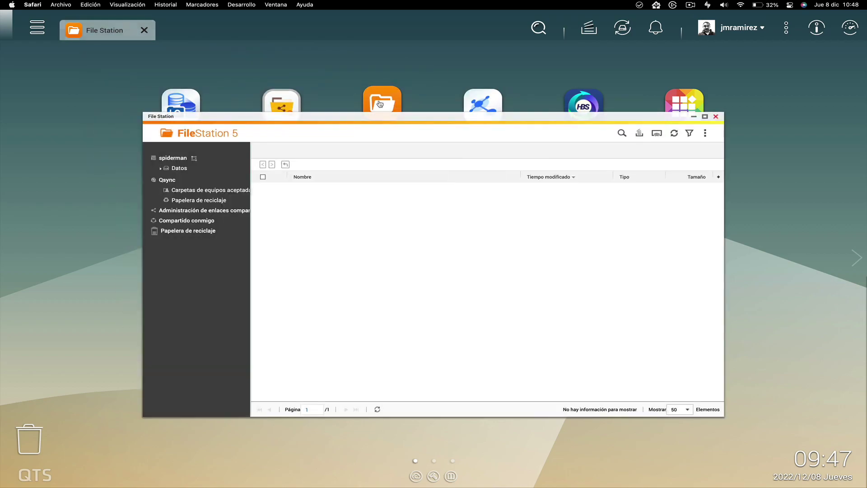
left_click(217, 187)
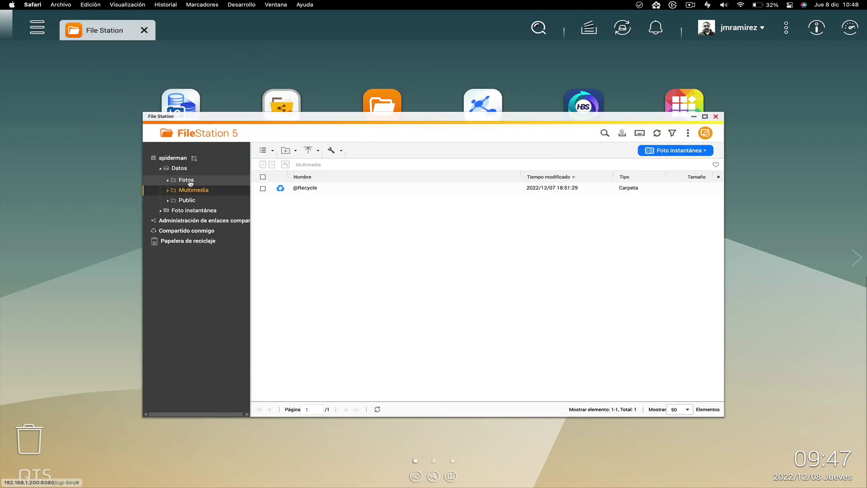
left_click(199, 180)
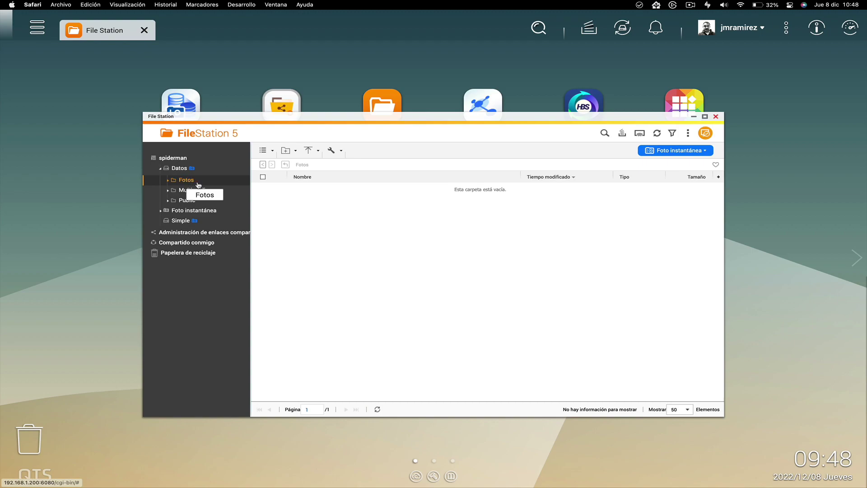
left_click(715, 117)
Step: Install MARS (Multi-Application Recovery Service) from App Center's backup category onto the Datos volume
left_click(684, 104)
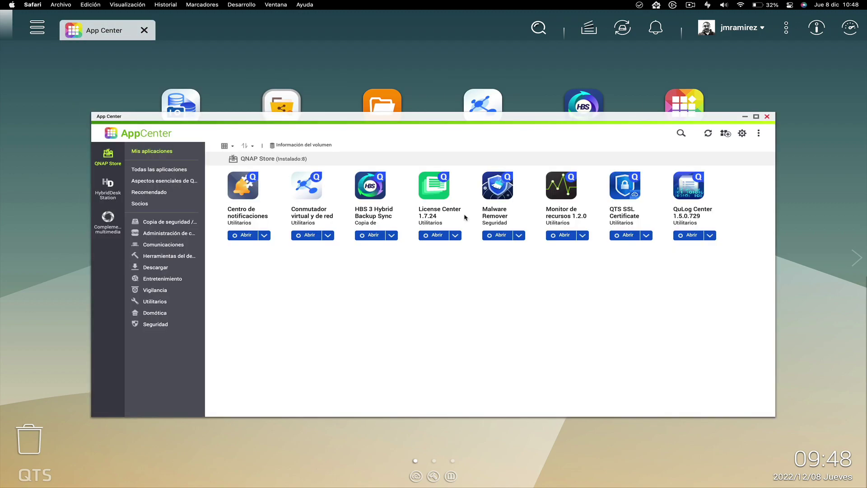
left_click(165, 221)
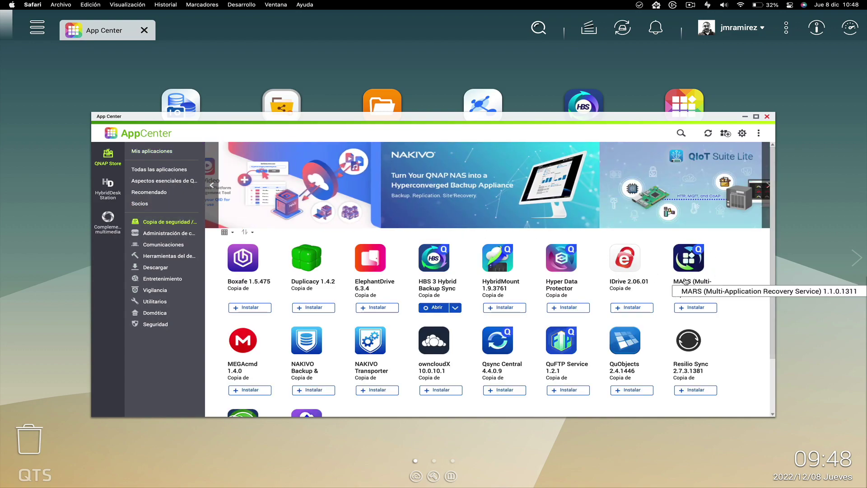
left_click(691, 261)
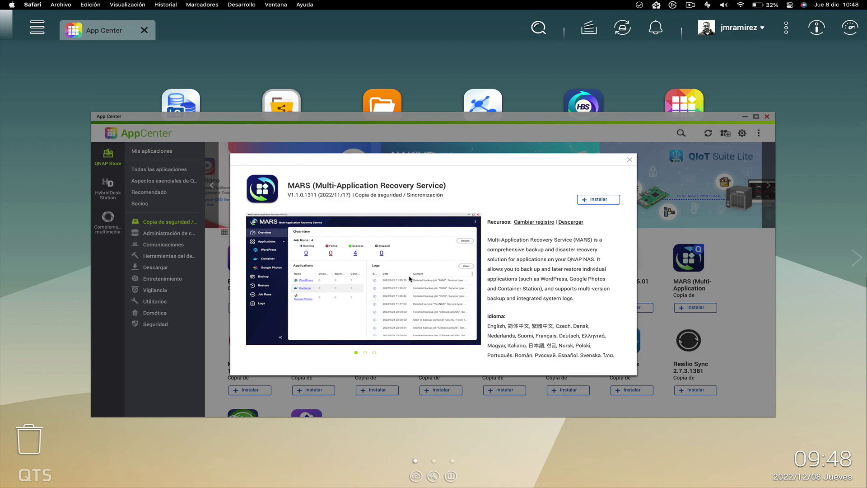
scroll(513, 272, "down", 3)
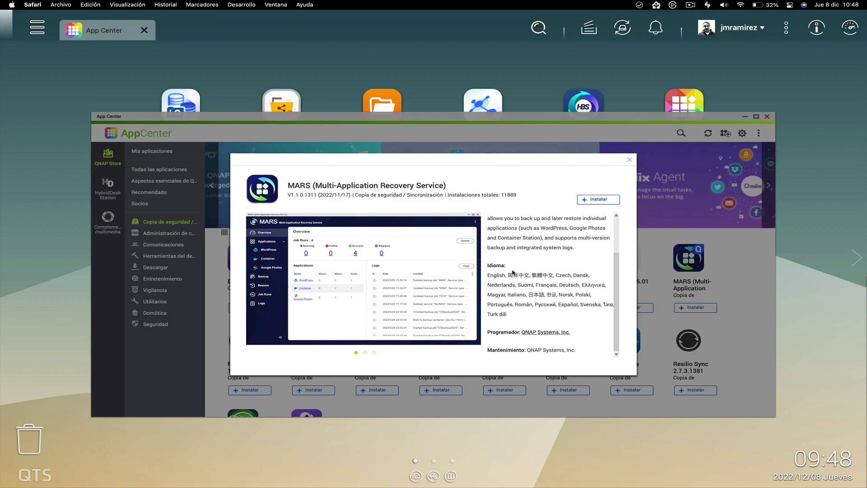
scroll(513, 272, "up", 3)
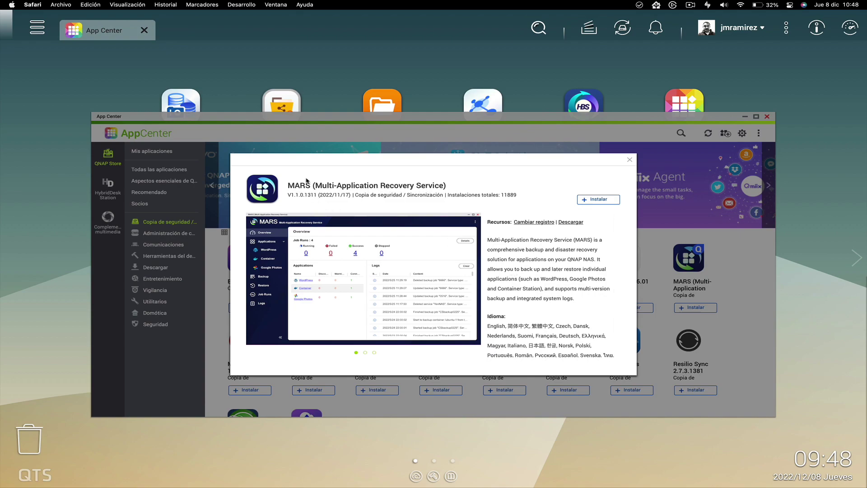
left_click(590, 200)
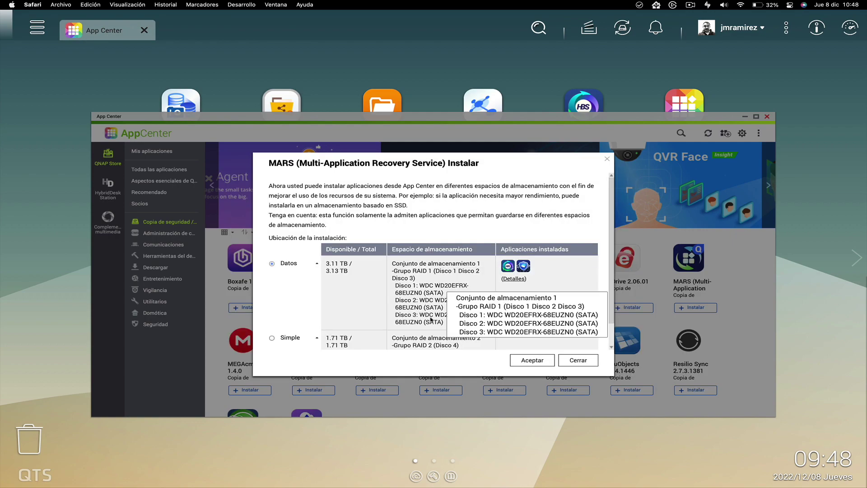
left_click(532, 360)
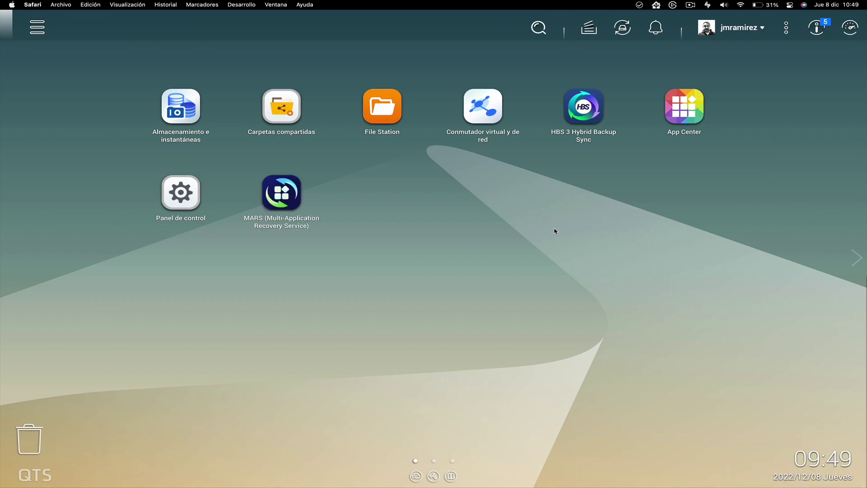
Step: Launch MARS, go through its quick start guide and choose not to show the guide again
left_click(280, 192)
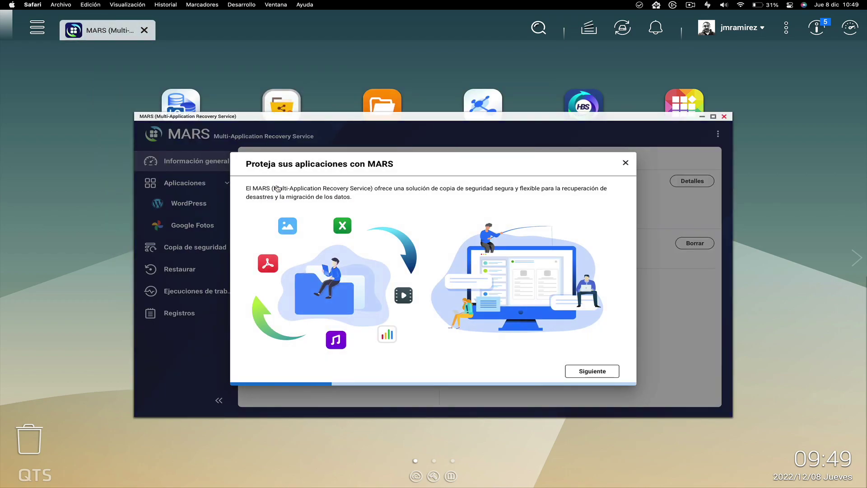
left_click(593, 372)
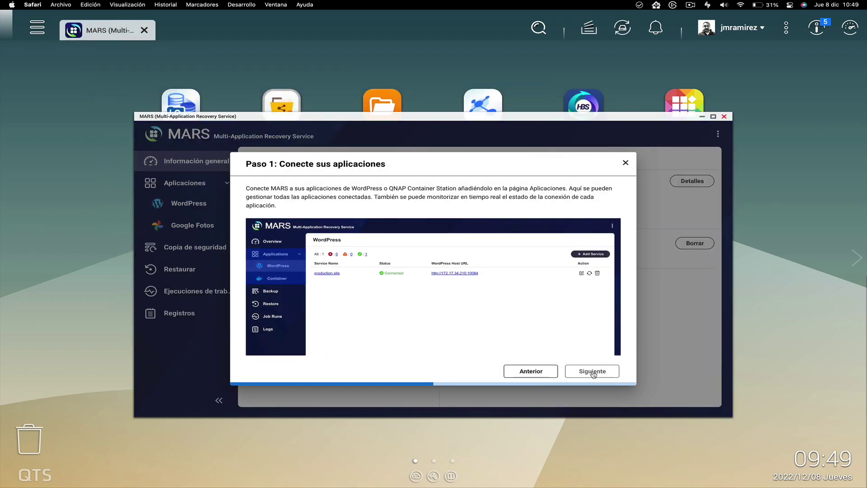
left_click(590, 371)
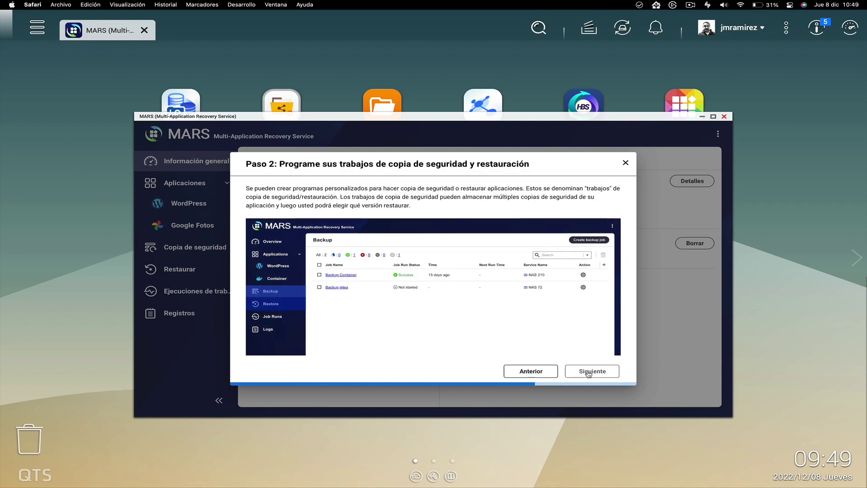
left_click(589, 371)
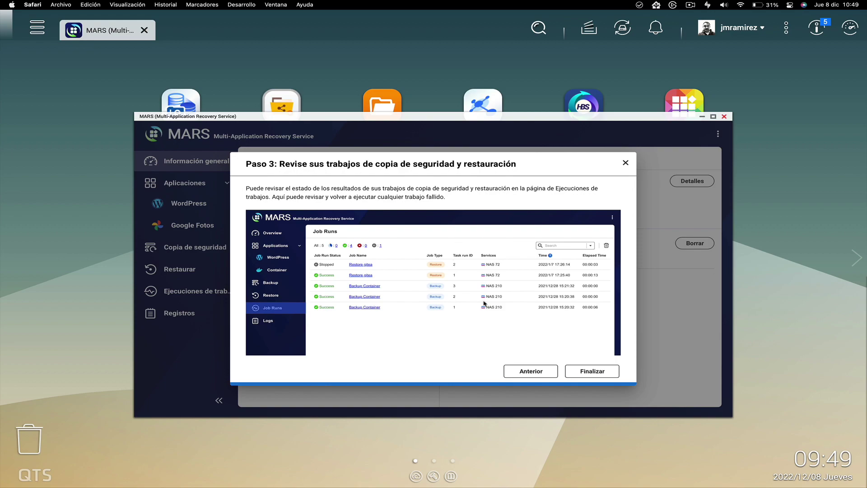
left_click(591, 371)
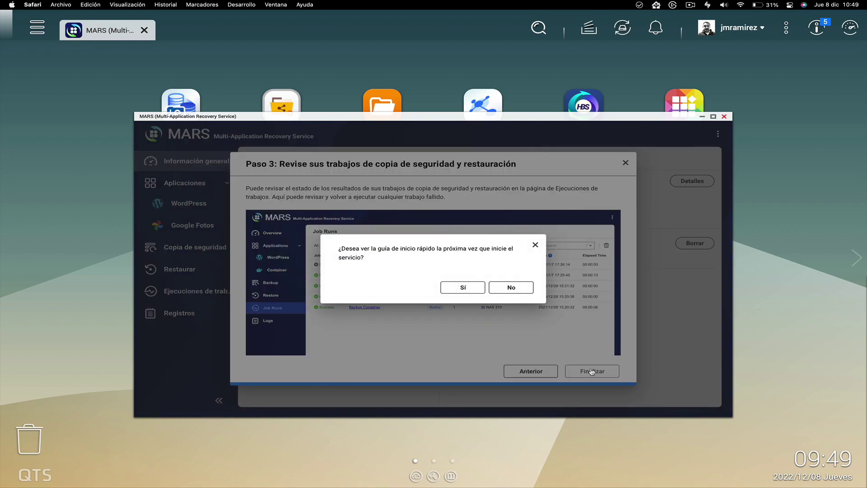
left_click(520, 288)
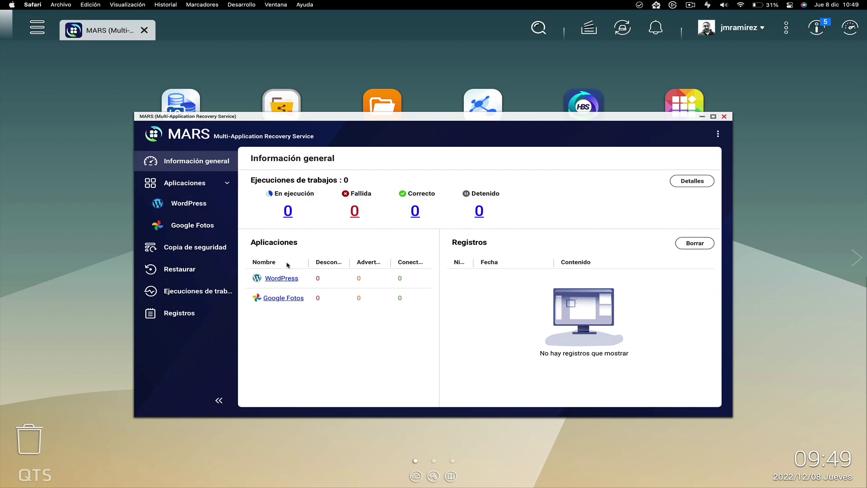
Step: Start adding a Google Fotos service in MARS and name it Google Fotos JM
left_click(183, 226)
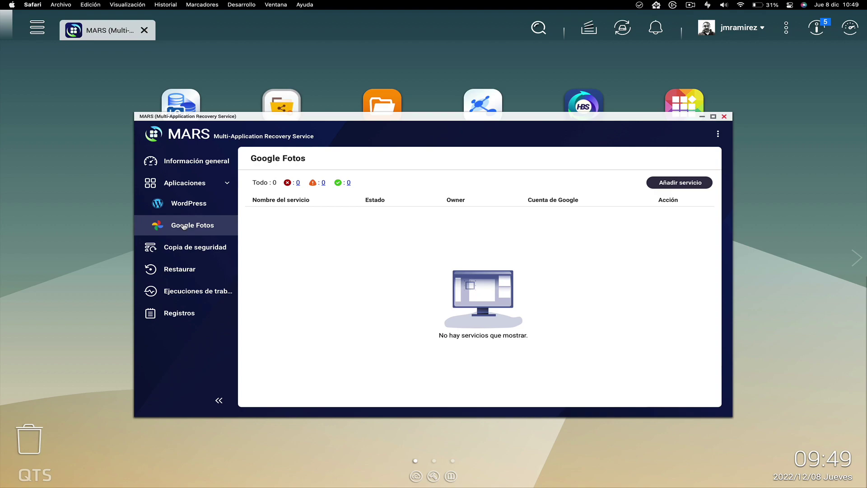
left_click(678, 183)
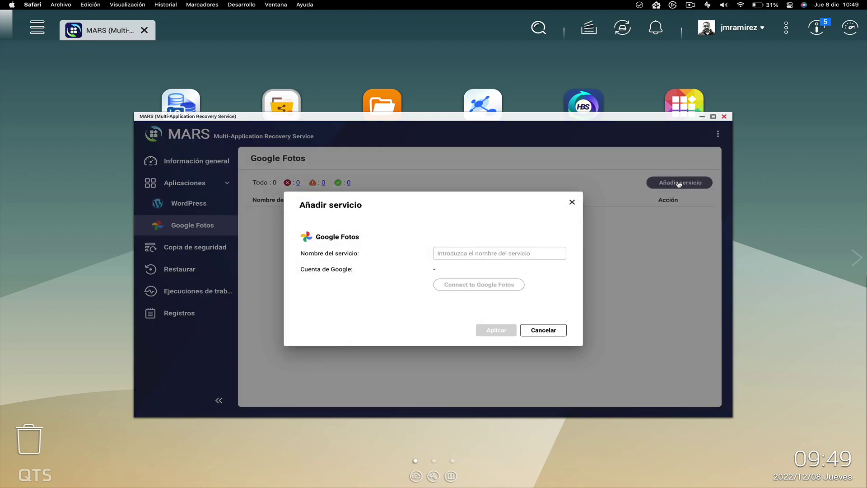
left_click(484, 252)
type("Google Fotos JM")
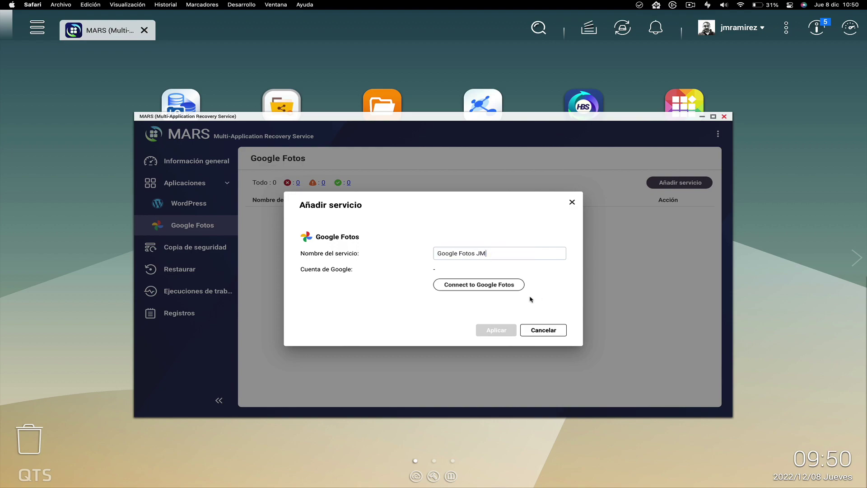
Step: Connect the service to the existing Google account, grant MARS access to the Google Fotos library and apply the service
left_click(487, 285)
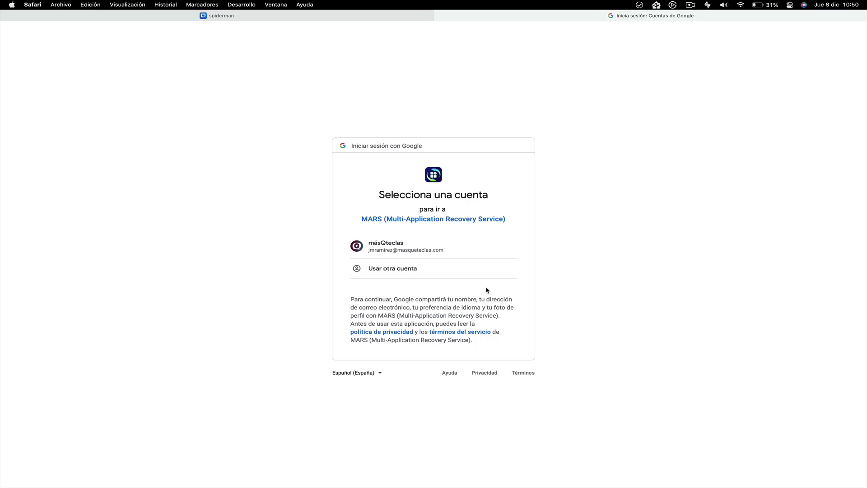
left_click(395, 246)
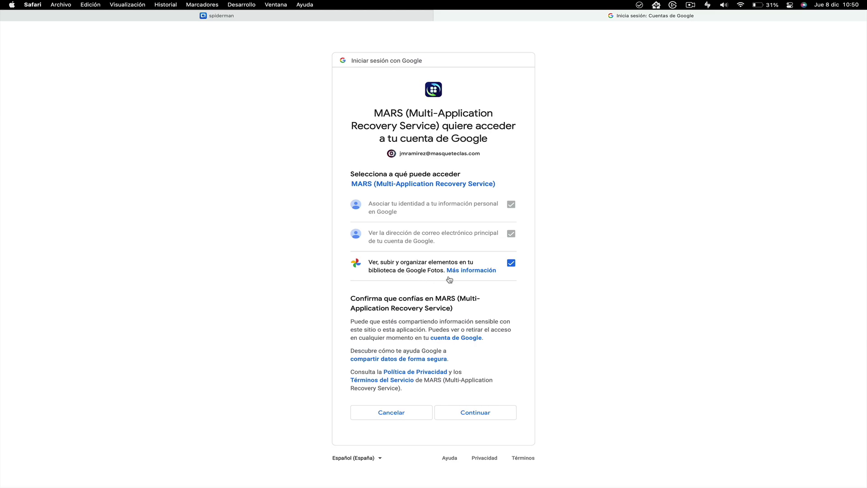
left_click(477, 412)
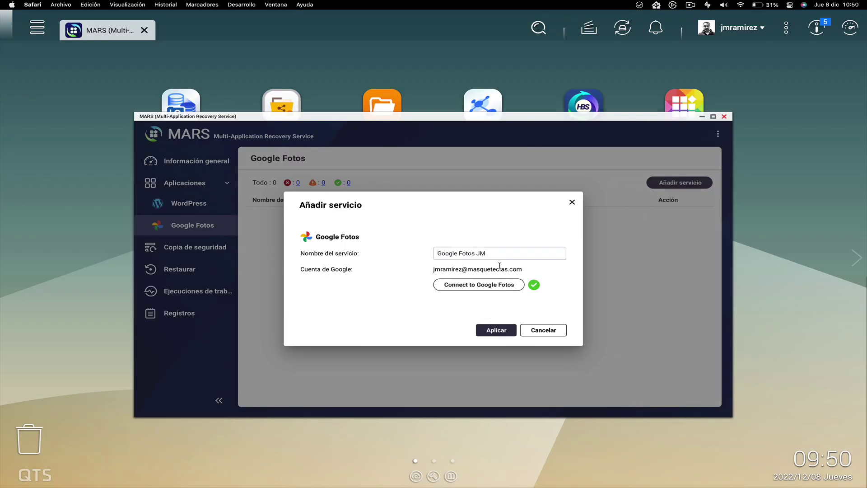
left_click(496, 330)
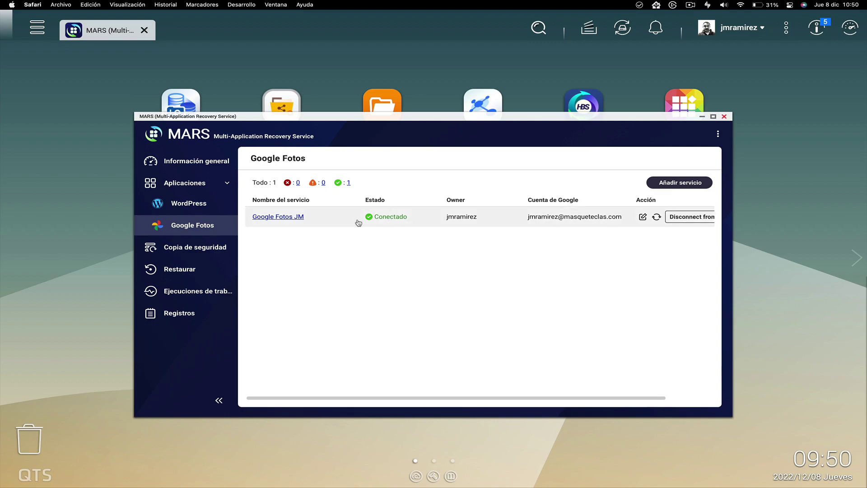
Step: Start a Google Fotos backup job named "Backup de Google Fotos" with the description "Copia de seguridad de fotos de la cuenta de Google de Masqueteclas"
left_click(187, 249)
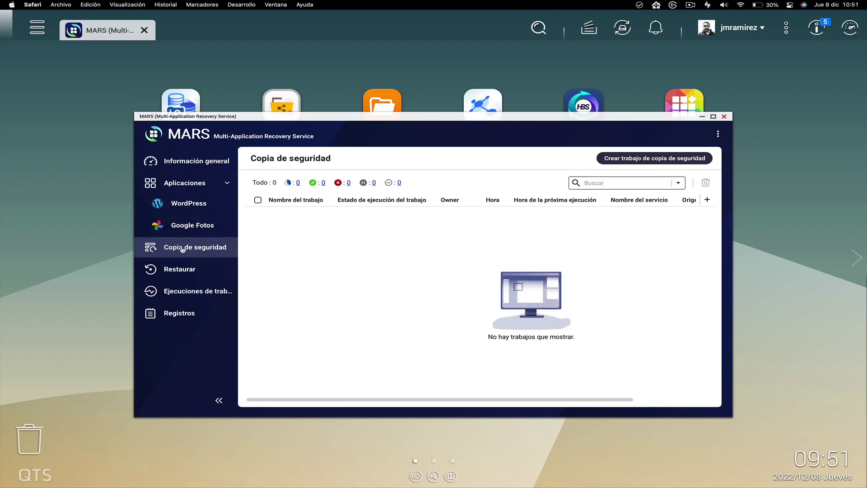
left_click(635, 158)
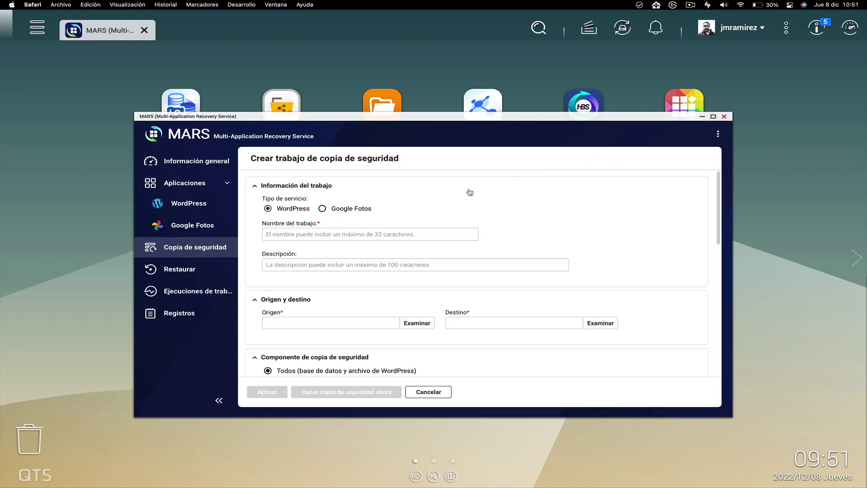
left_click(321, 209)
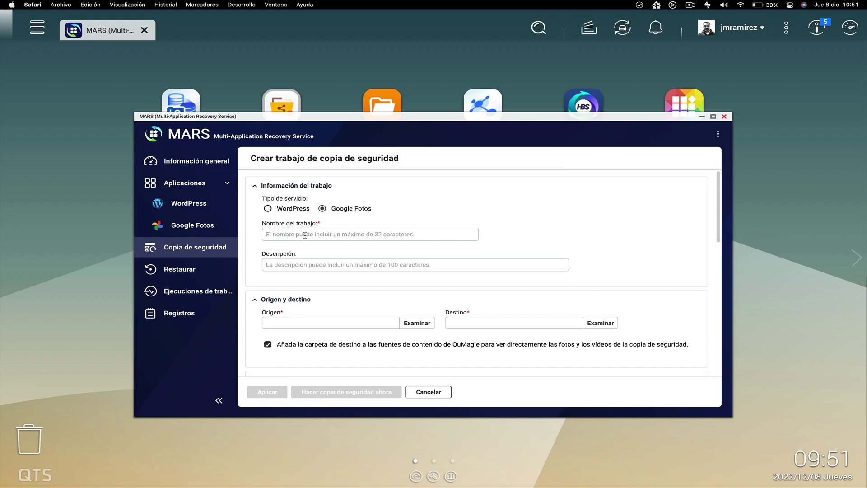
type("Backup de Google Fotos")
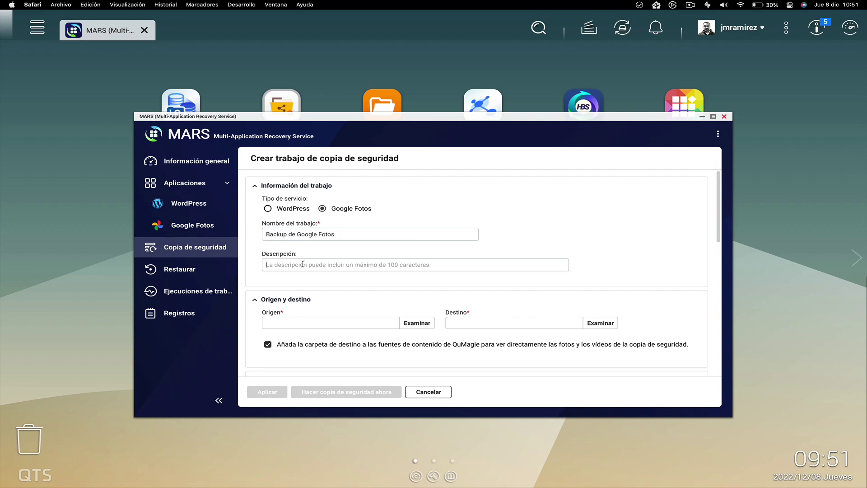
type("Copia de seguridad de fotos de la cuenta de Google de Masqueteclas")
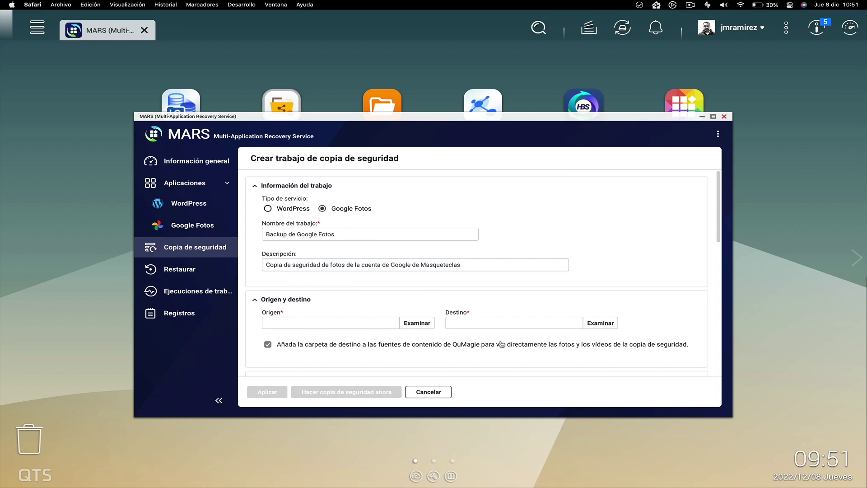
Step: Set the Google Fotos JM service as the origin of the backup job
left_click(411, 322)
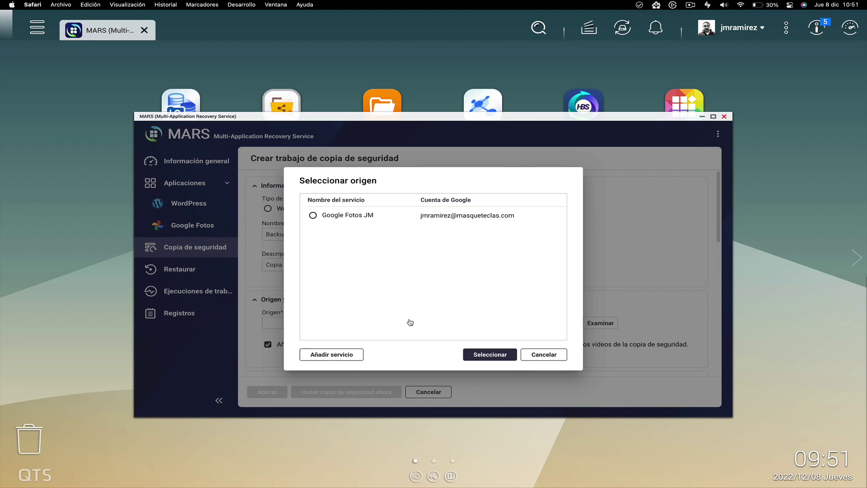
left_click(313, 215)
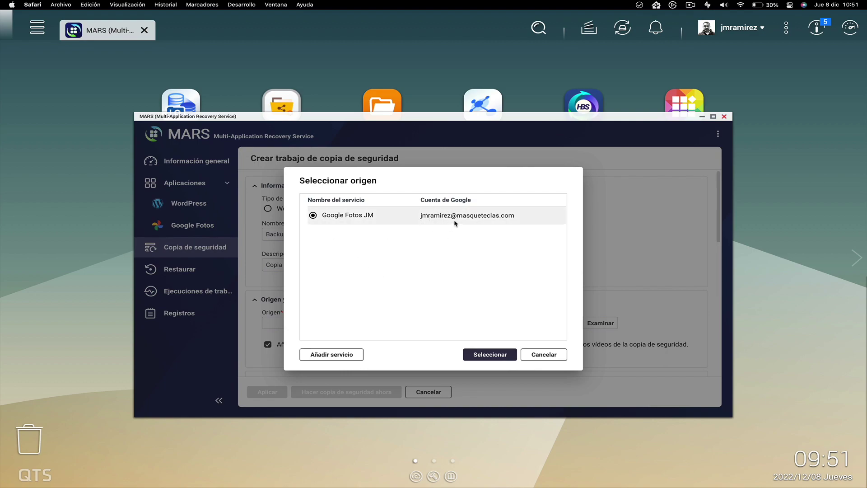
left_click(482, 353)
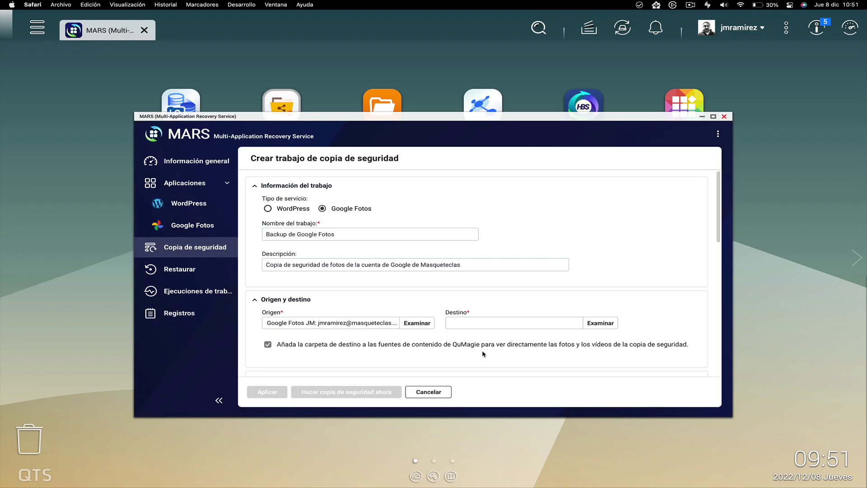
Step: Create a Google subfolder inside the Fotos shared folder and set it as the backup destination
left_click(599, 323)
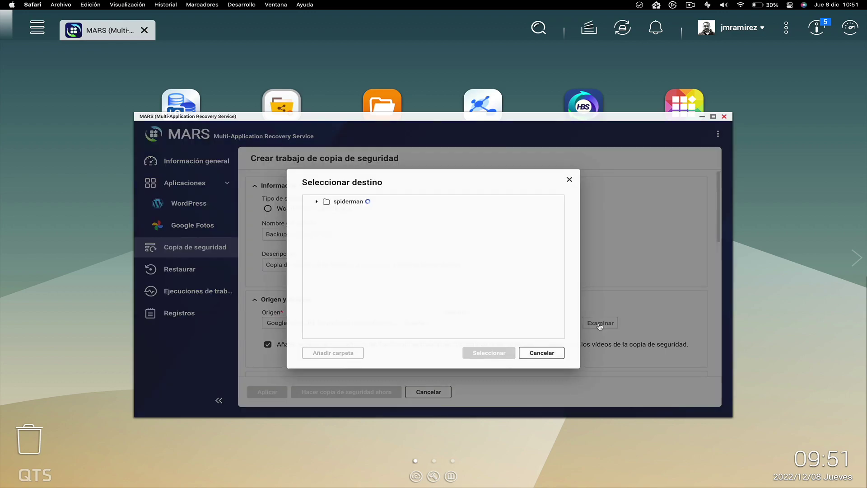
left_click(315, 199)
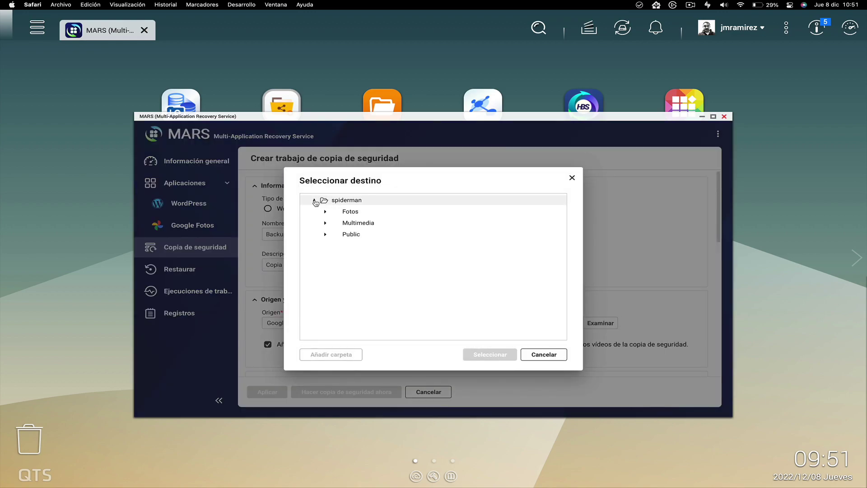
left_click(353, 212)
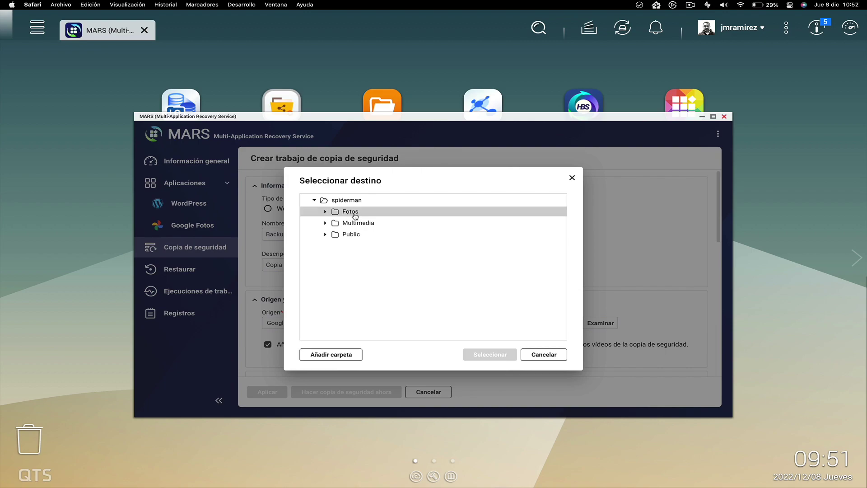
left_click(320, 354)
type("Google")
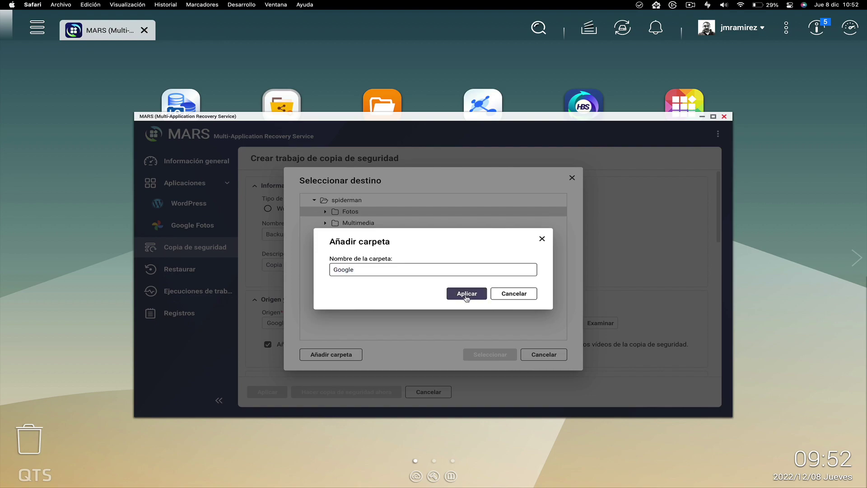
left_click(466, 294)
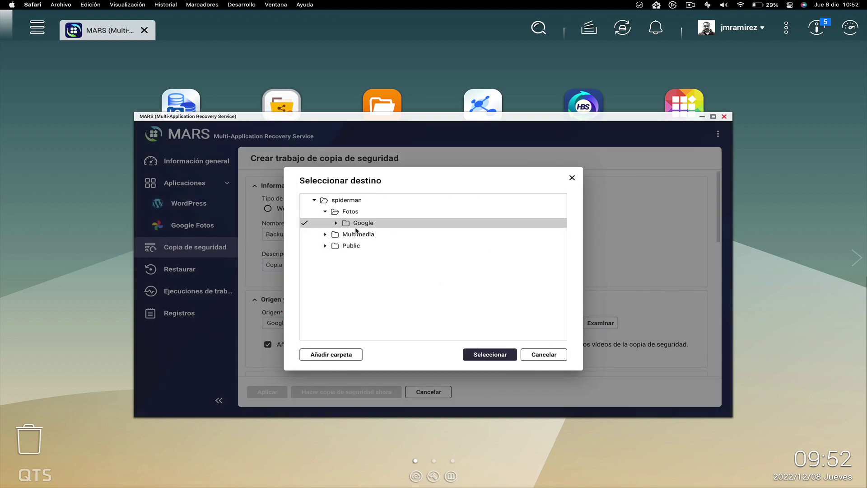
left_click(488, 354)
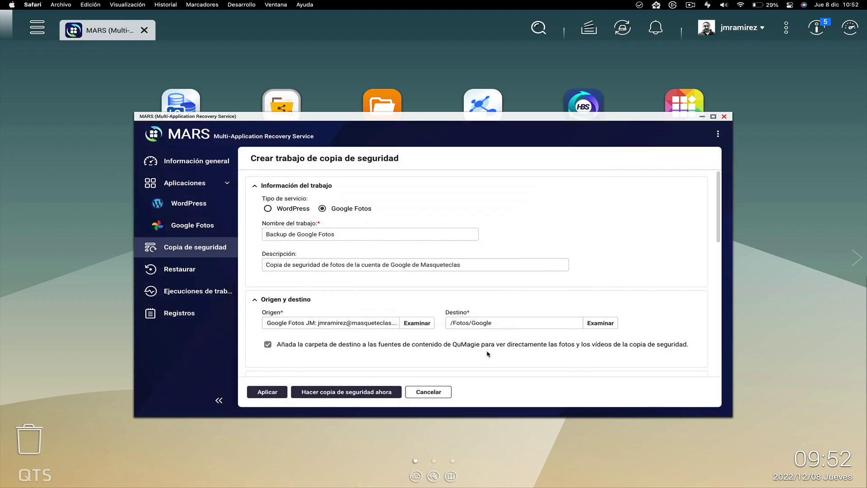
Step: Switch the backup job to scheduled execution and add a daily schedule at 03:00
scroll(289, 251, "down", 3)
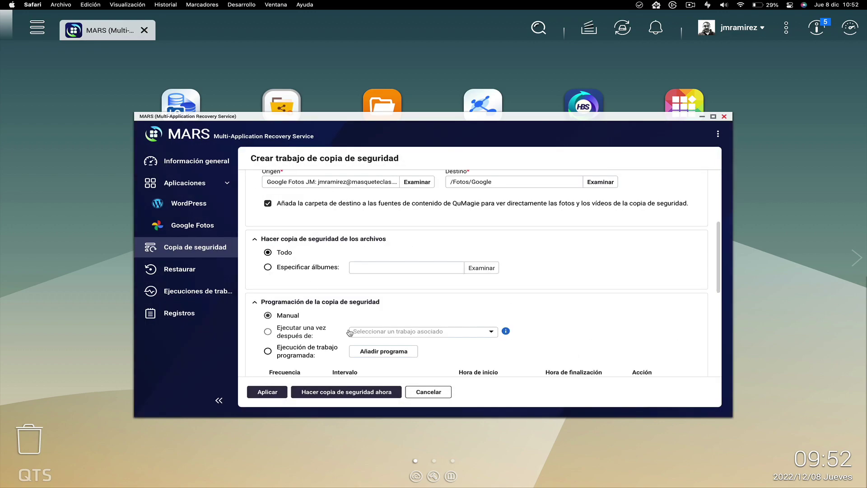
scroll(350, 333, "down", 1)
scroll(349, 333, "down", 2)
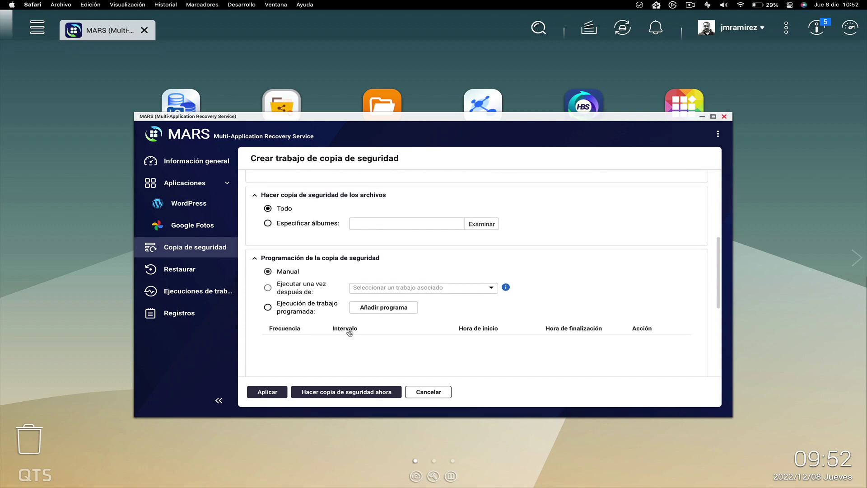
scroll(348, 333, "down", 2)
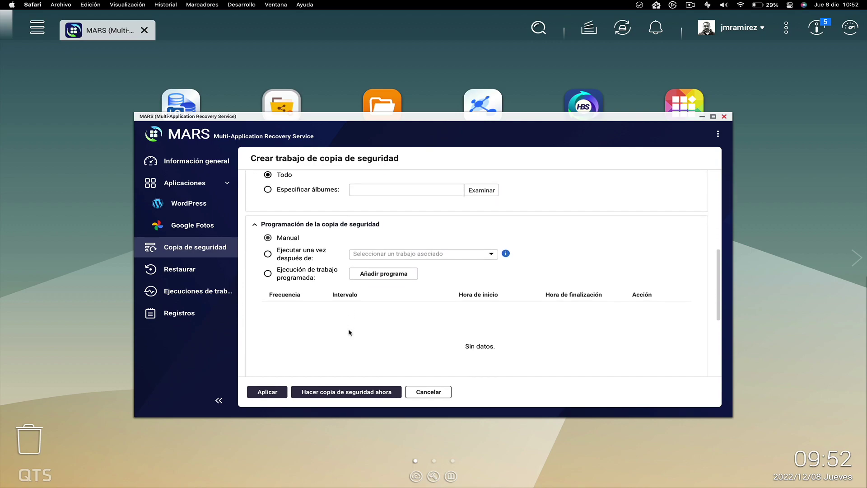
scroll(349, 332, "down", 1)
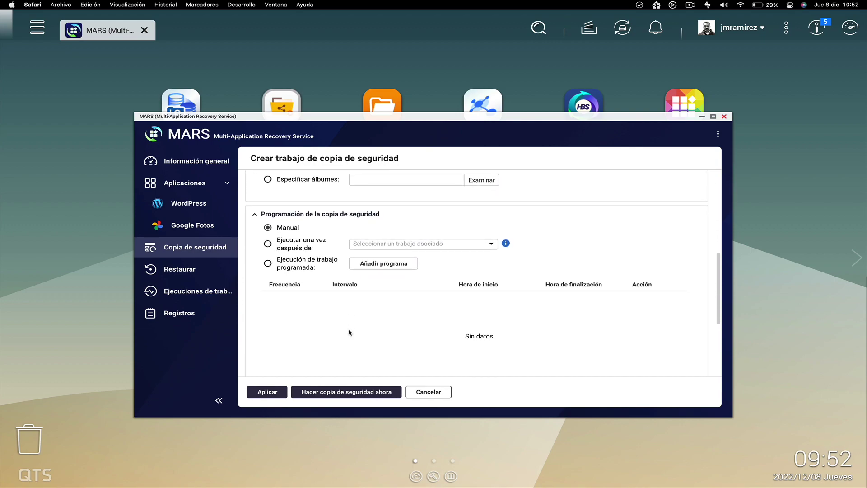
scroll(349, 333, "down", 1)
left_click(268, 257)
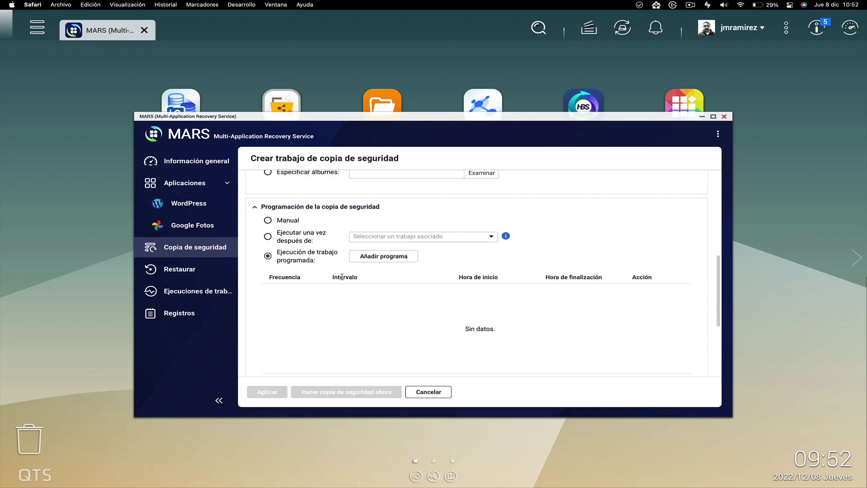
left_click(382, 256)
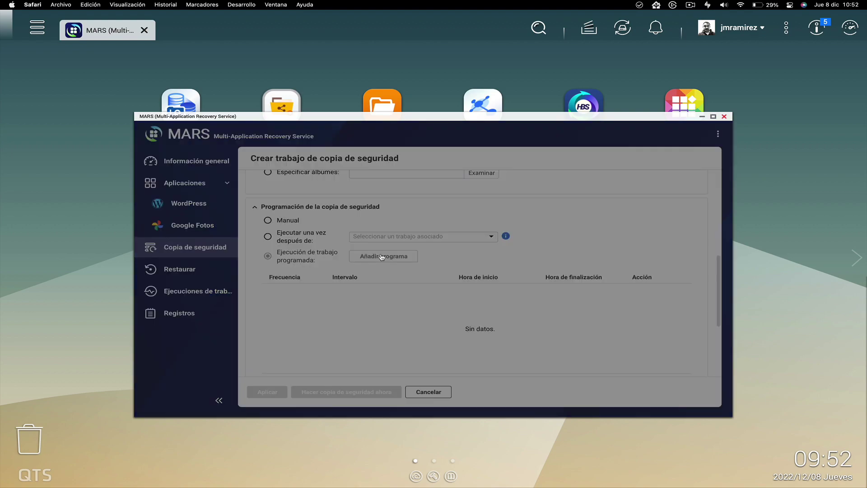
left_click(280, 223)
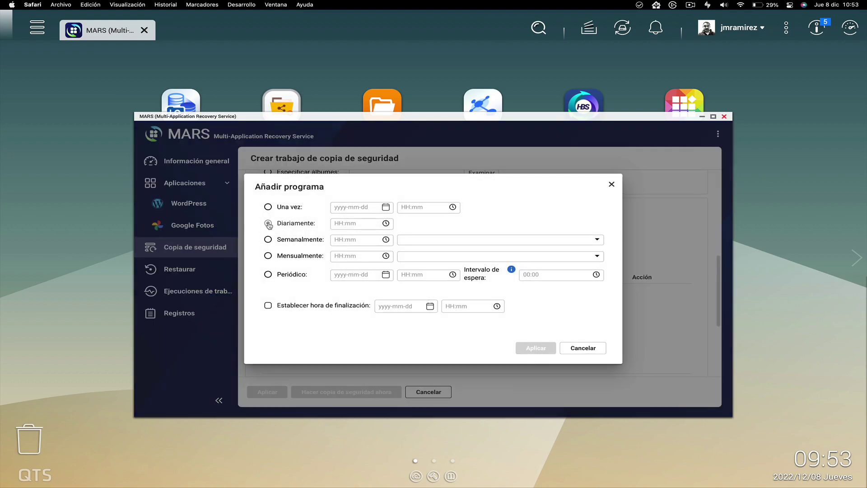
left_click(381, 226)
type("03:00")
left_click(528, 348)
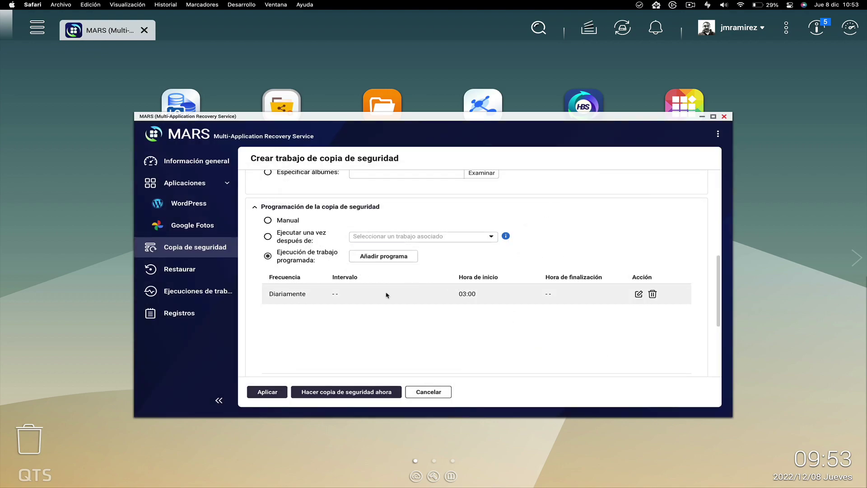
Step: Check the version management options and apply the new backup job
scroll(386, 293, "down", 5)
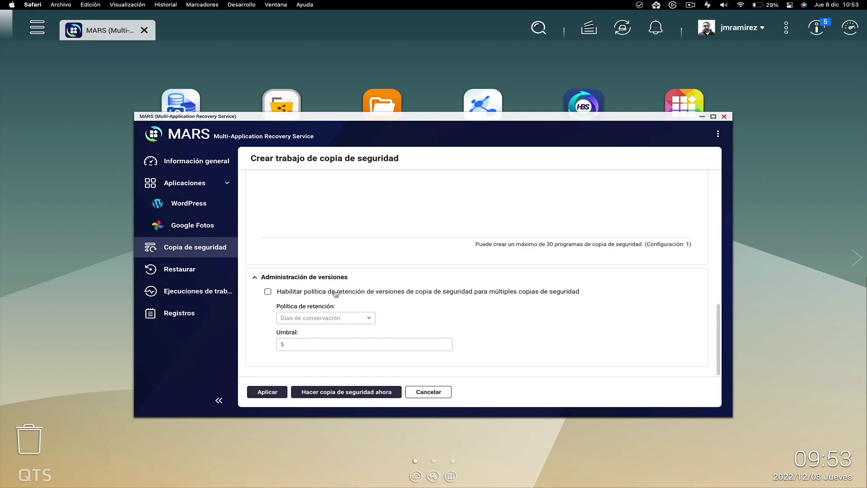
scroll(336, 294, "up", 4)
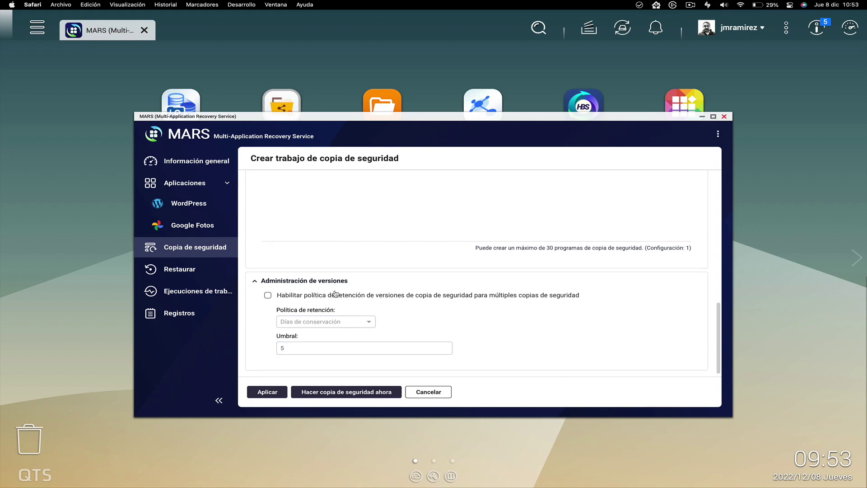
left_click(266, 395)
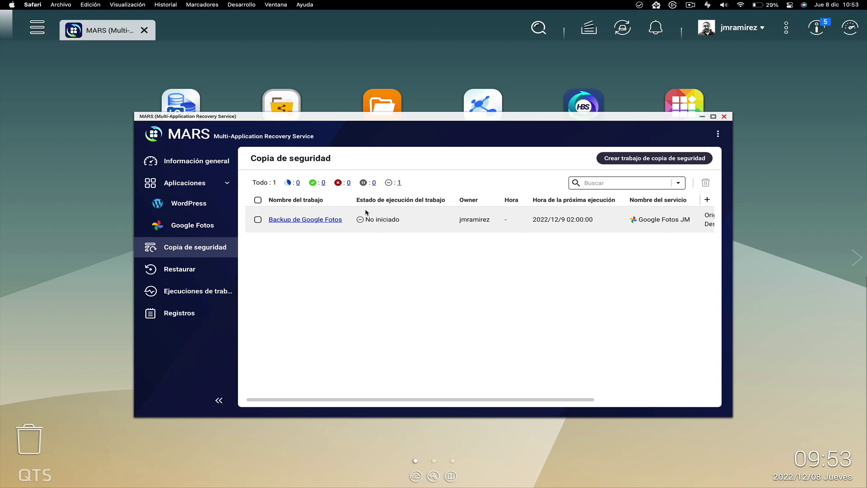
Step: Open the details of the Backup de Google Fotos job and run its backup immediately
left_click(313, 220)
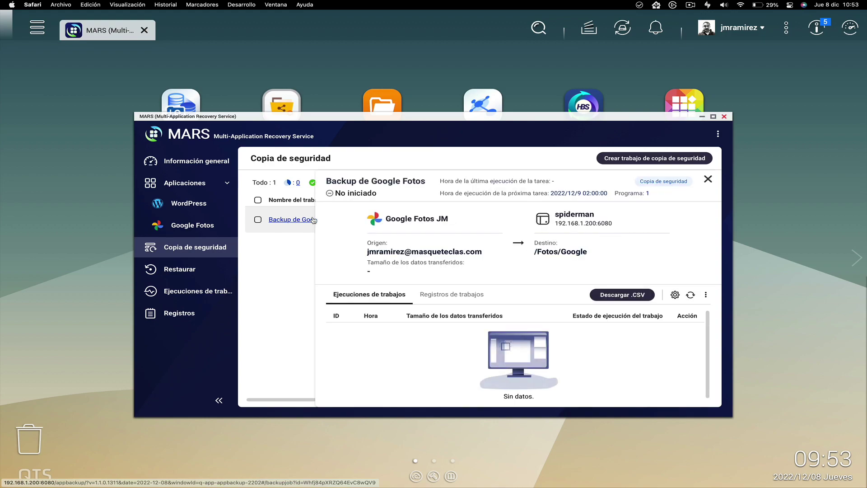
left_click(705, 296)
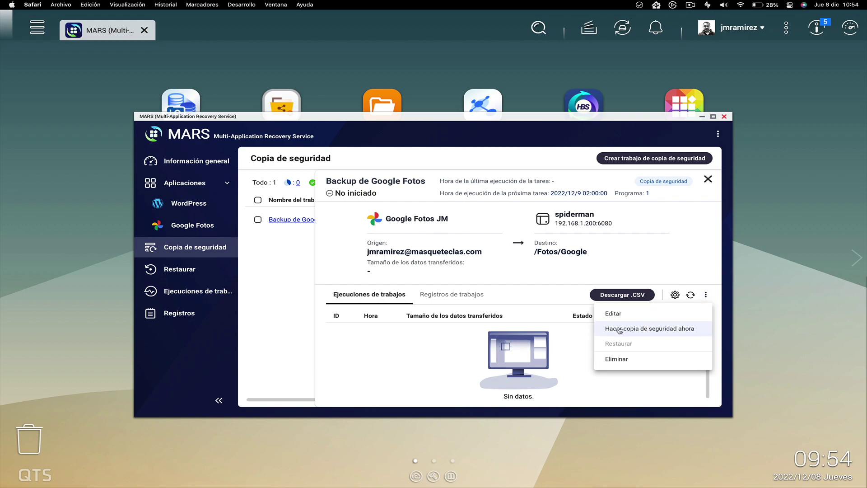
left_click(658, 332)
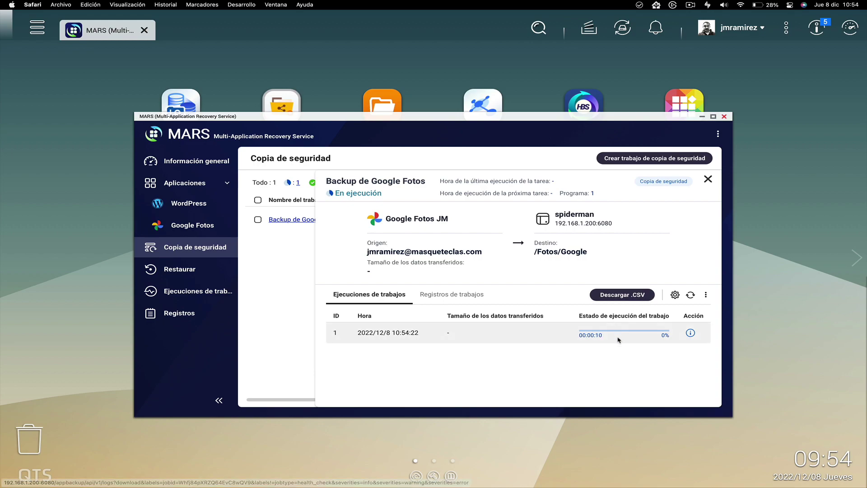
Step: Check the running backup's progress and the size of the data transferred so far
left_click(707, 180)
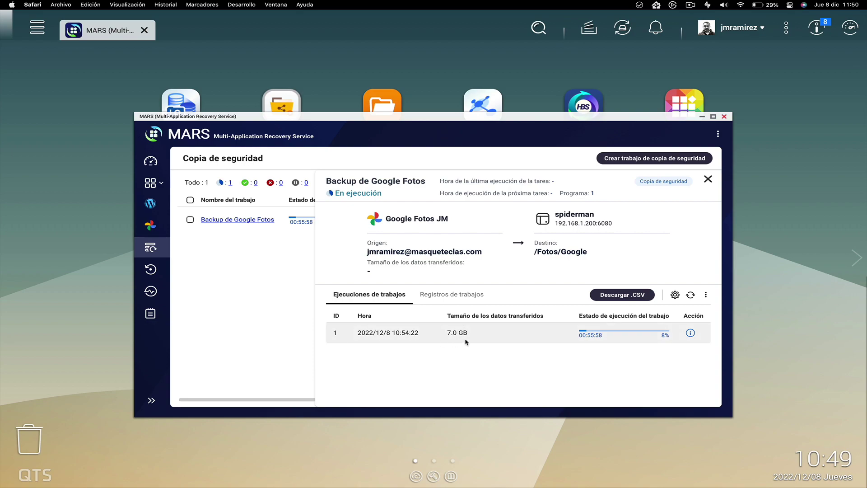
left_click(690, 332)
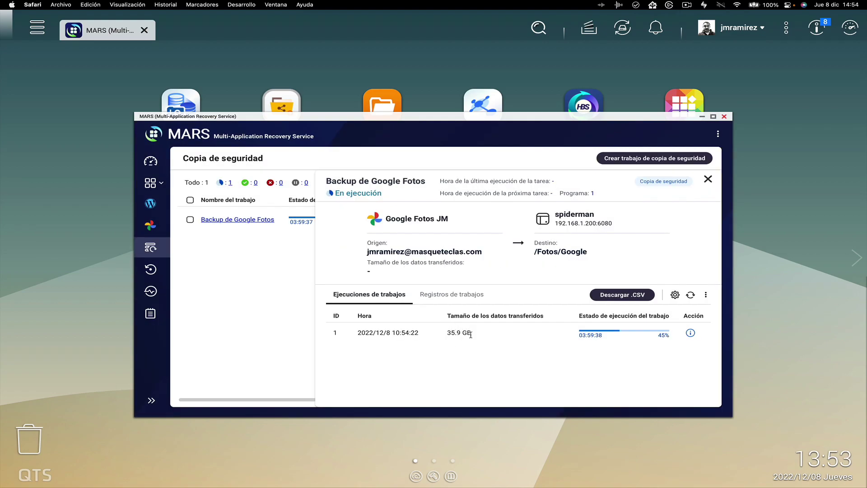
left_click_drag(454, 332, 478, 333)
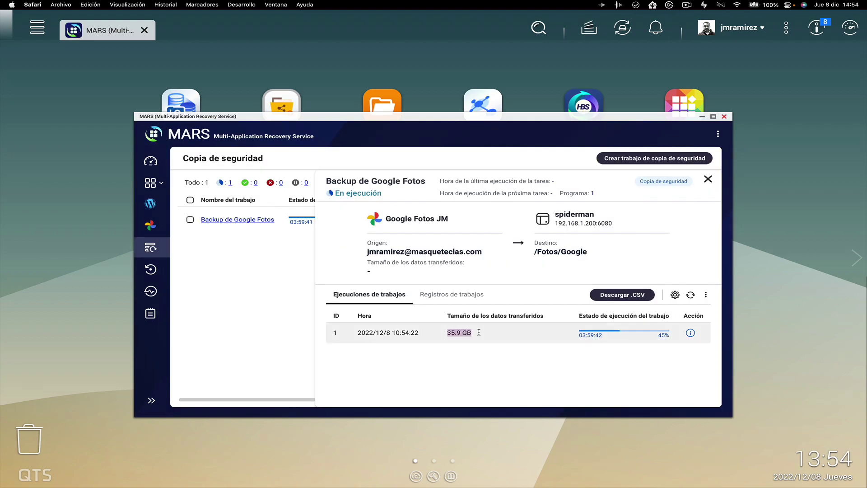
left_click(479, 333)
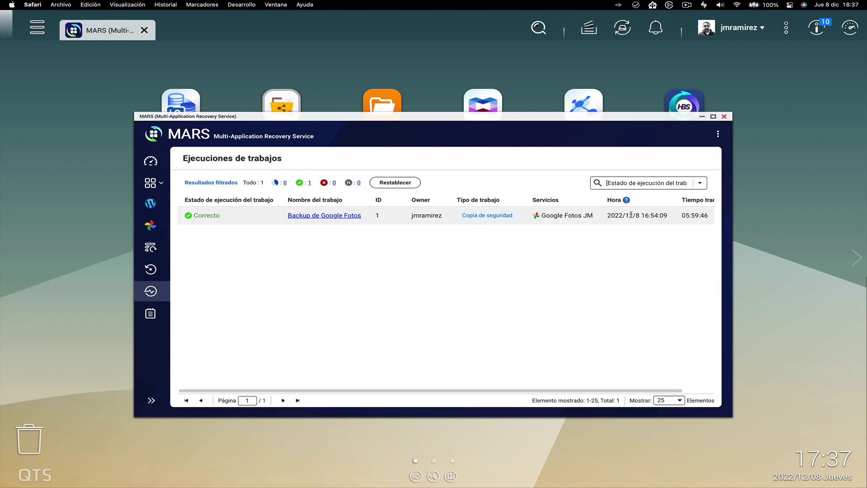
Step: Open the Backup de Google Fotos job from the job executions and review its transferred data size, origin and destination
left_click(323, 217)
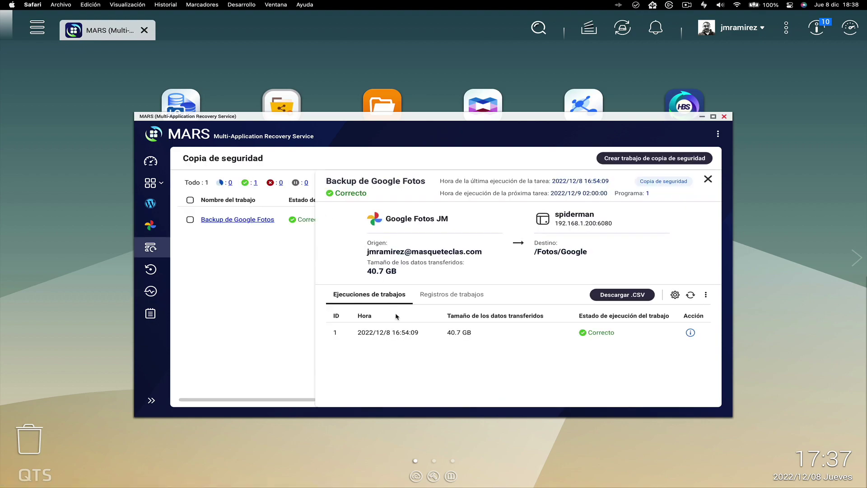
left_click_drag(399, 272, 362, 269)
left_click_drag(369, 253, 590, 252)
left_click(590, 261)
Step: Show the execution information for the backup run and examine its start time, end time and elapsed time
left_click(690, 332)
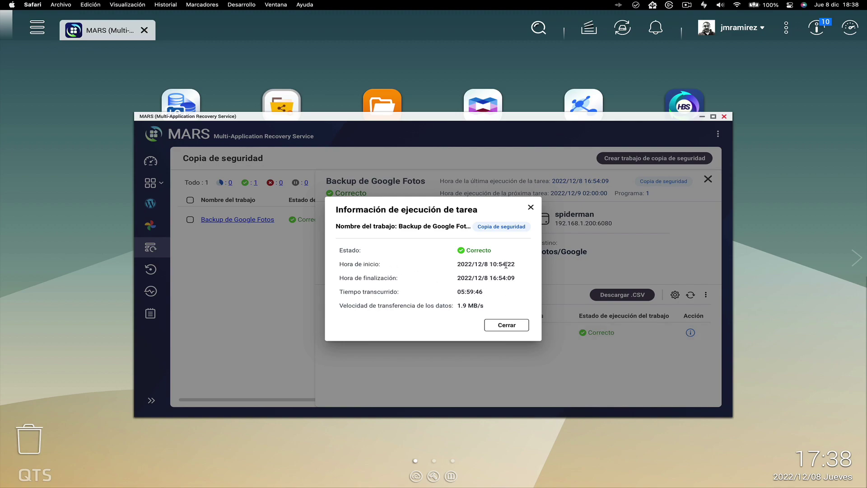
left_click_drag(491, 263, 518, 279)
left_click(460, 289)
left_click_drag(458, 292, 483, 291)
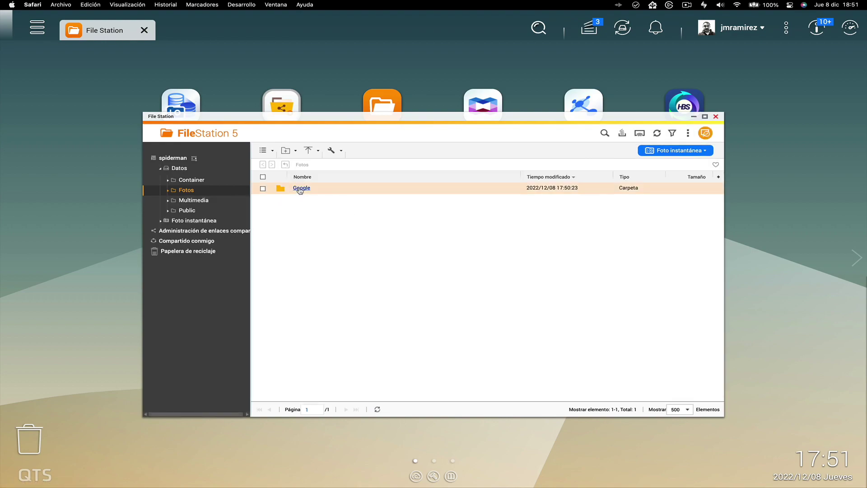
Step: Open the Google folder inside Fotos, browse the backed-up album folders and examine the photo and video files in one album
left_click(300, 190)
left_click(300, 188)
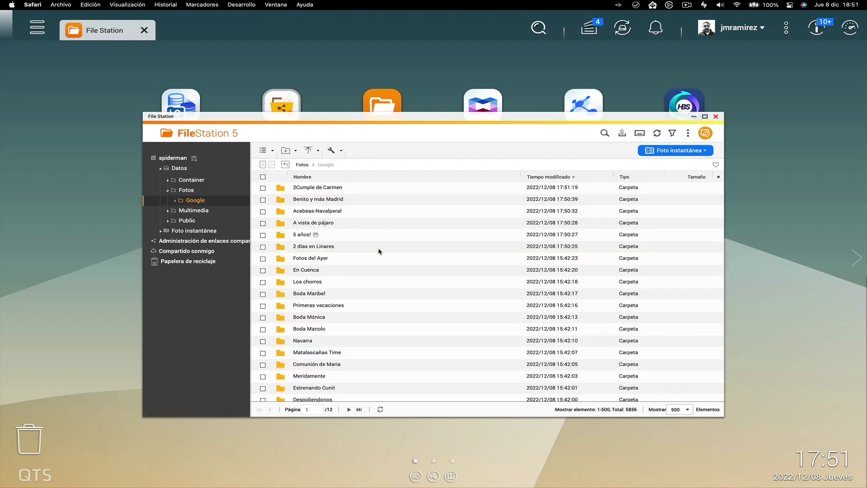
scroll(378, 252, "down", 7)
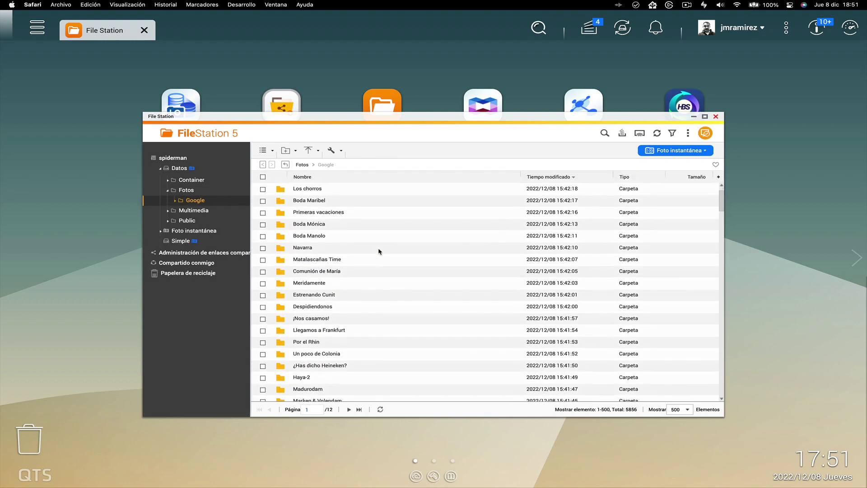
scroll(379, 251, "down", 15)
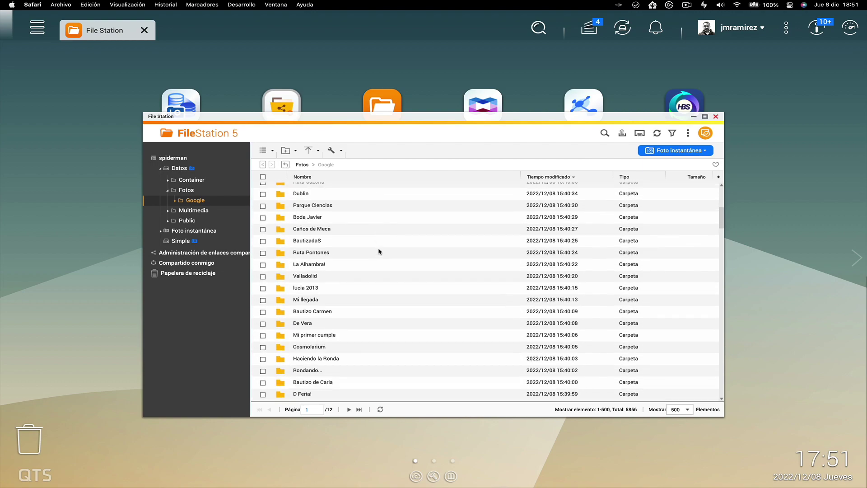
scroll(378, 251, "down", 10)
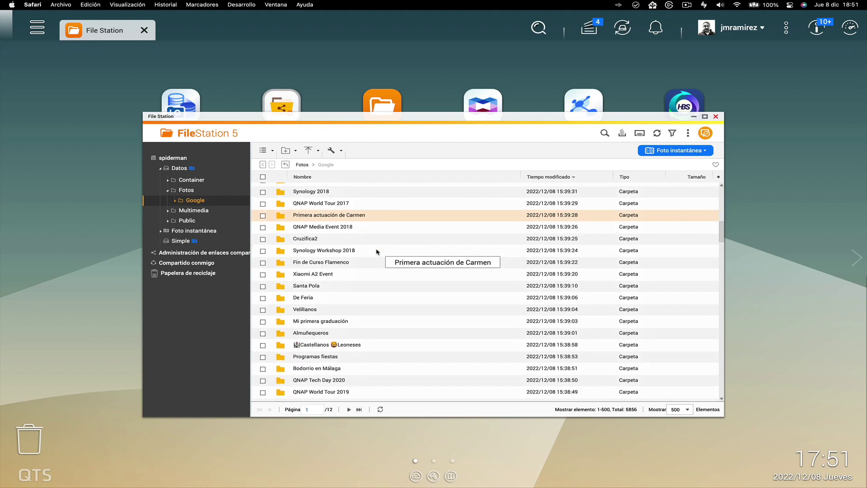
left_click(334, 215)
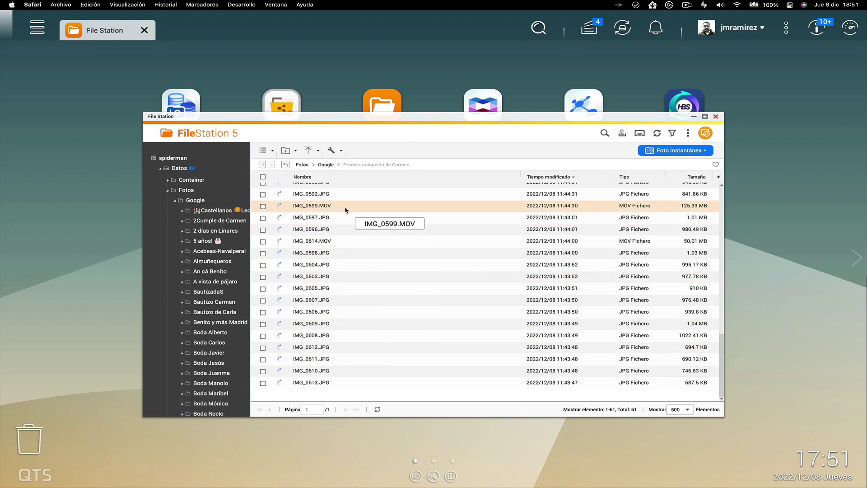
left_click(321, 166)
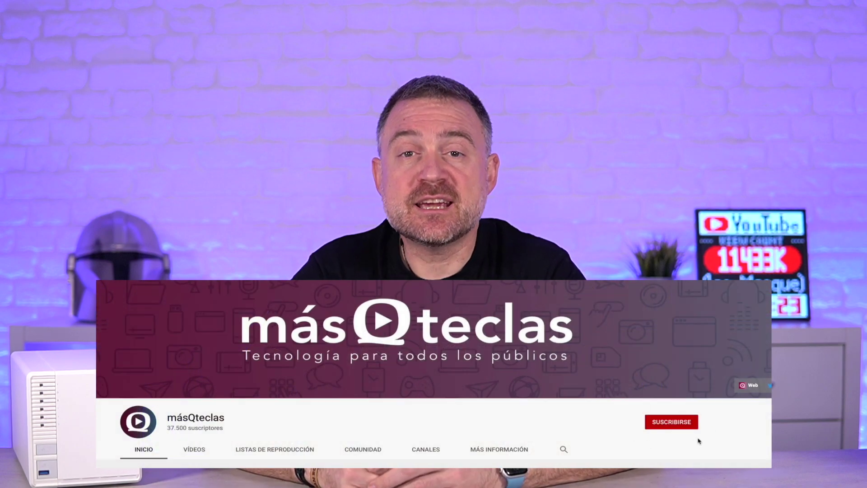
left_click(672, 421)
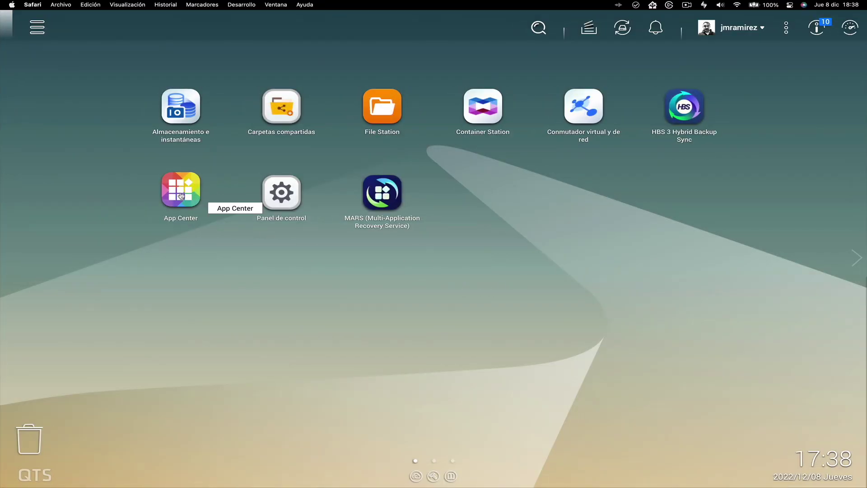
Step: Open App Center, show the Entretenimiento applications and review the QuMagie app's description
left_click(181, 195)
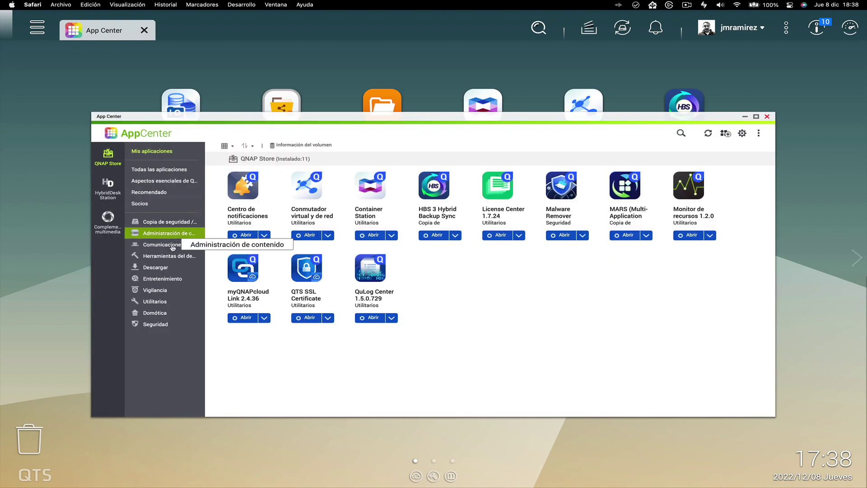
left_click(158, 282)
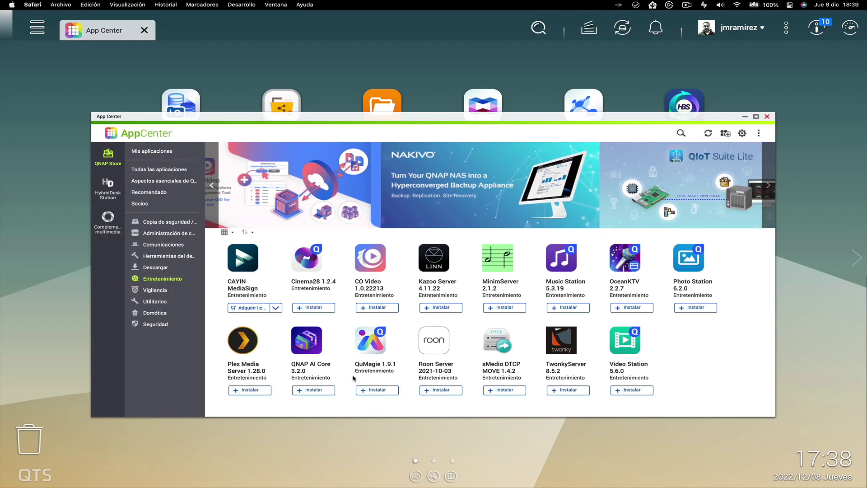
left_click(373, 349)
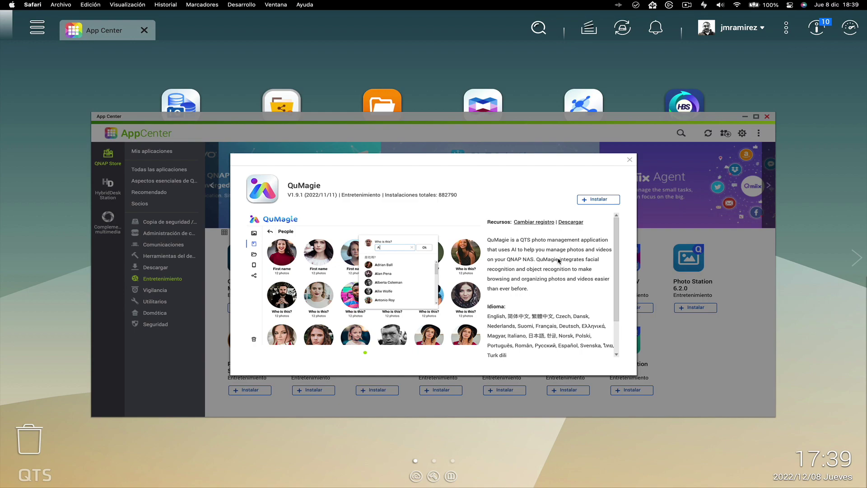
scroll(528, 287, "down", 3)
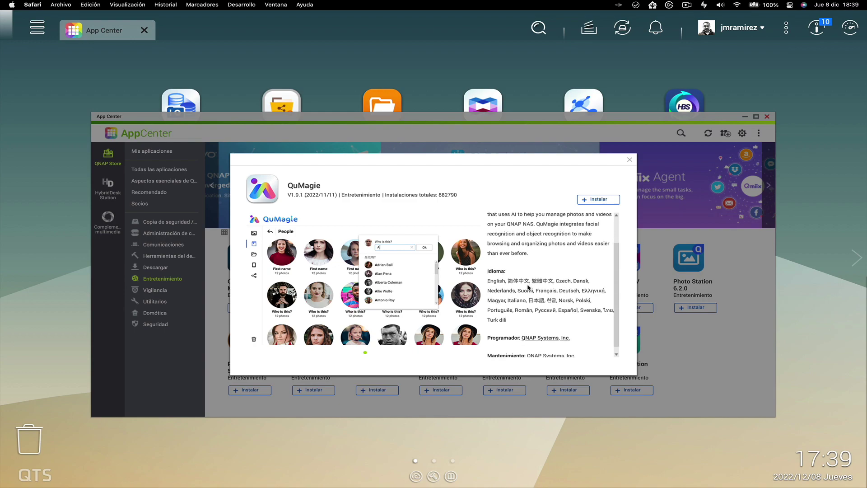
scroll(528, 287, "up", 3)
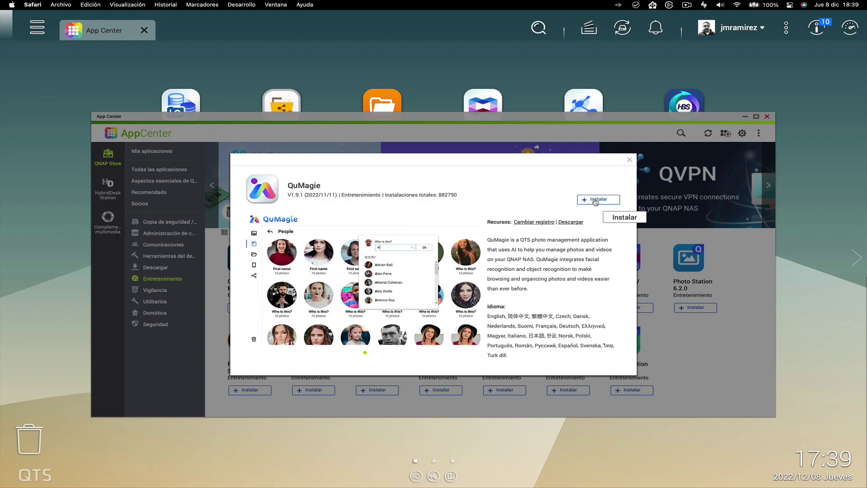
Step: Install QuMagie with its dependent apps Multimedia Console and QNAP AI Core on the Datos volume, and check the installation progress
left_click(596, 200)
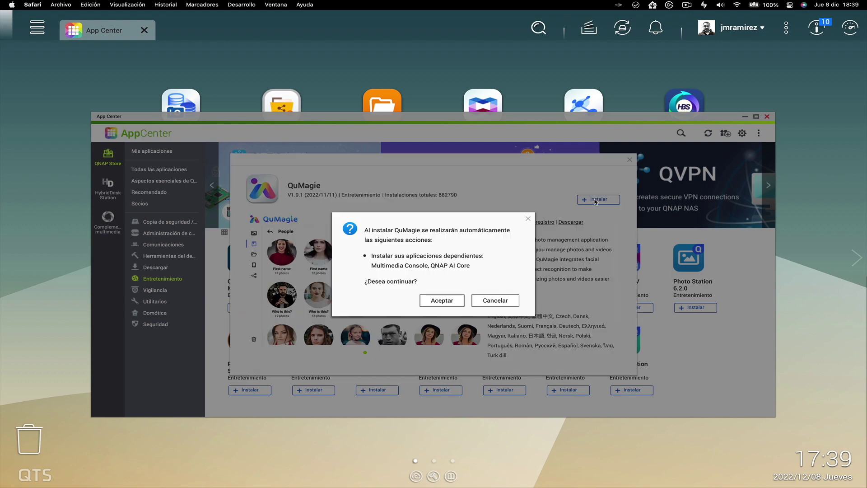
left_click(437, 301)
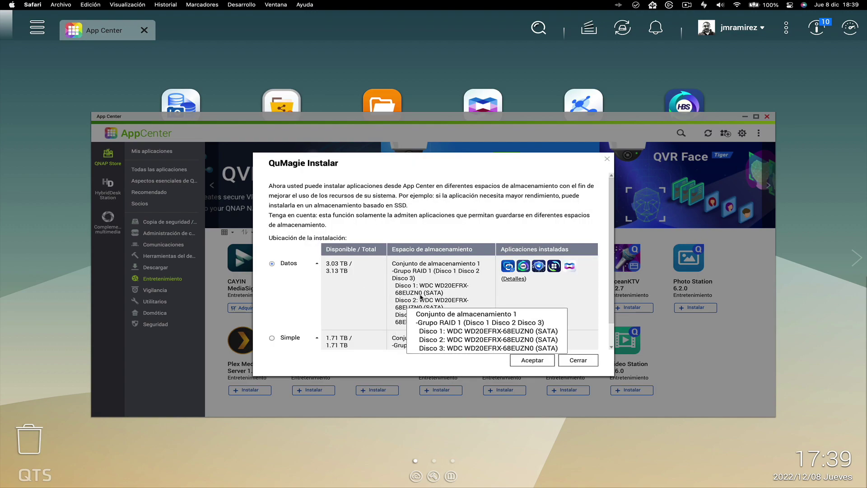
left_click(532, 361)
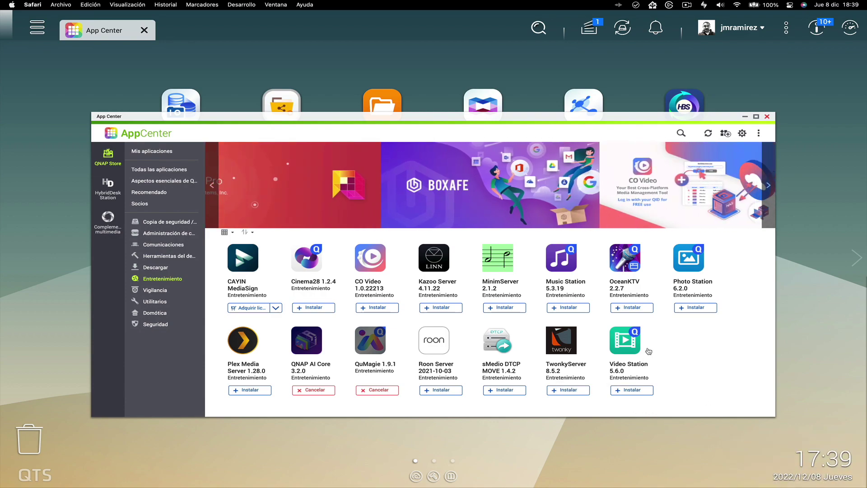
left_click(589, 28)
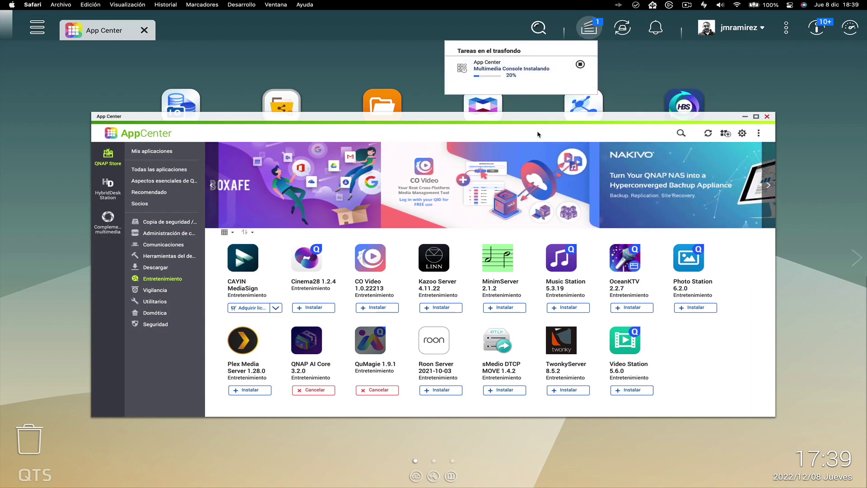
left_click(690, 343)
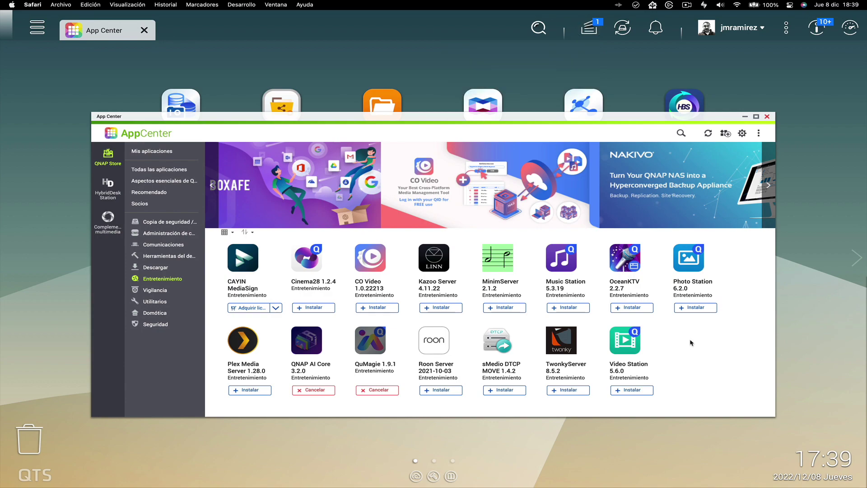
Step: Close App Center and open Multimedia Console to examine the indexing and thumbnail status in its general information
left_click(144, 30)
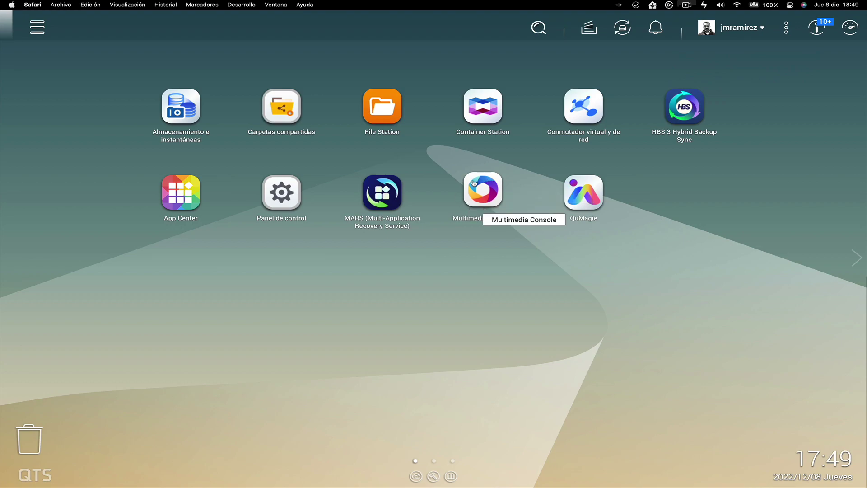
left_click(485, 193)
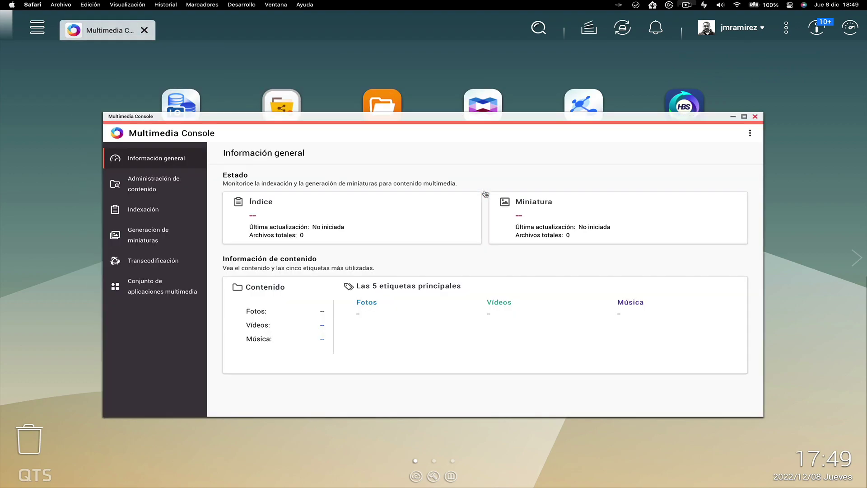
key("Escape")
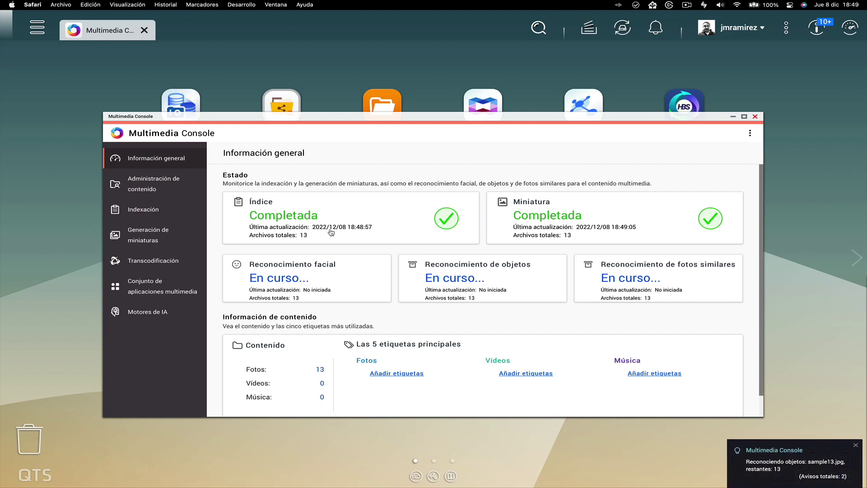